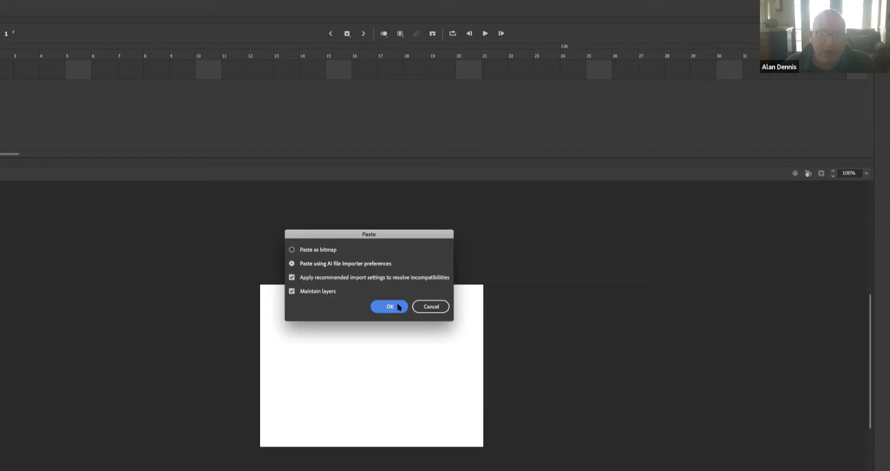
- Paste the metallic S artwork using AI File Importer preferences with layers maintained, and place it near the top edge of the stage
click(397, 307)
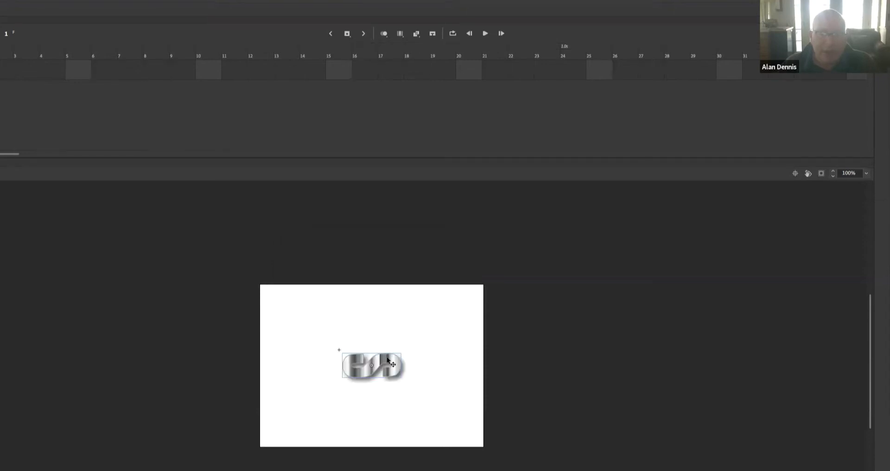
drag(386, 314, 380, 300)
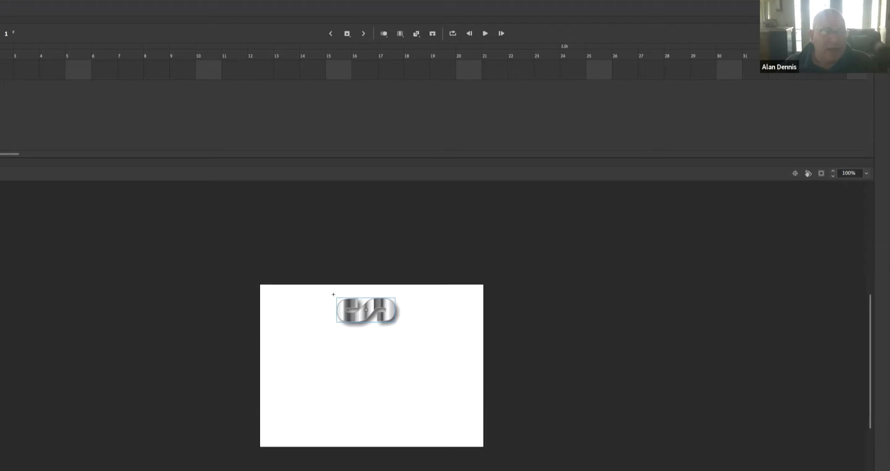
click(333, 294)
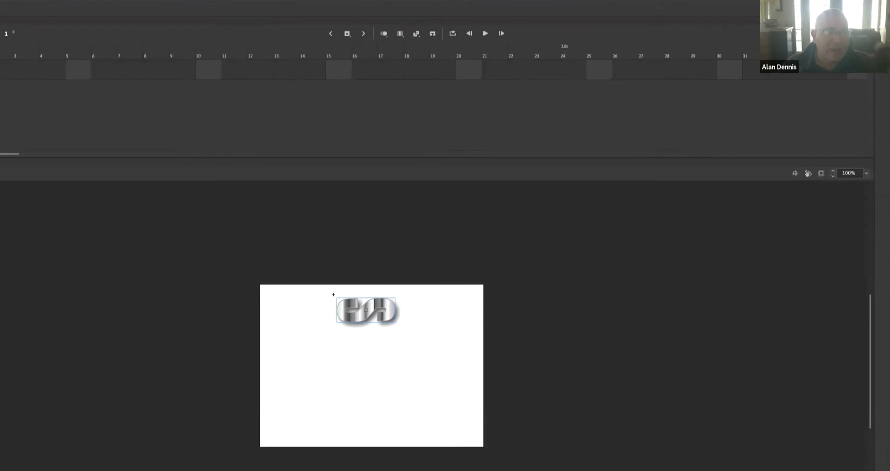
key(Return)
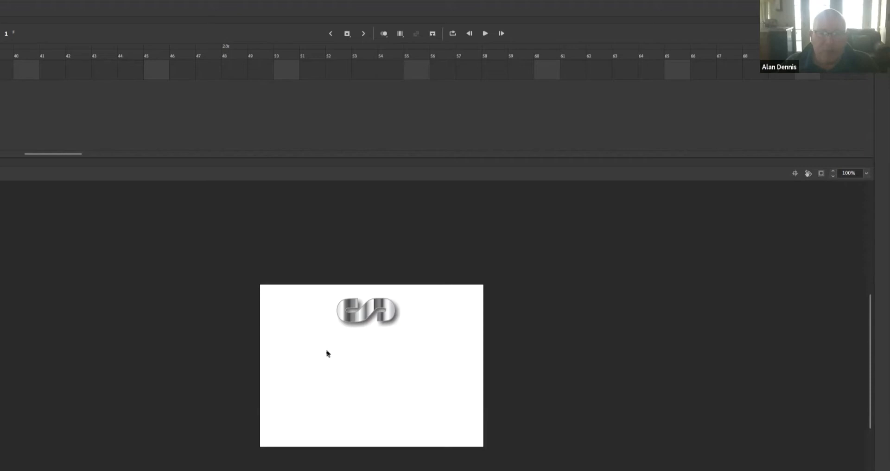
- Paste the striped metallic lettering using AI File Importer preferences and line it up with the S artwork
key(ctrl+v)
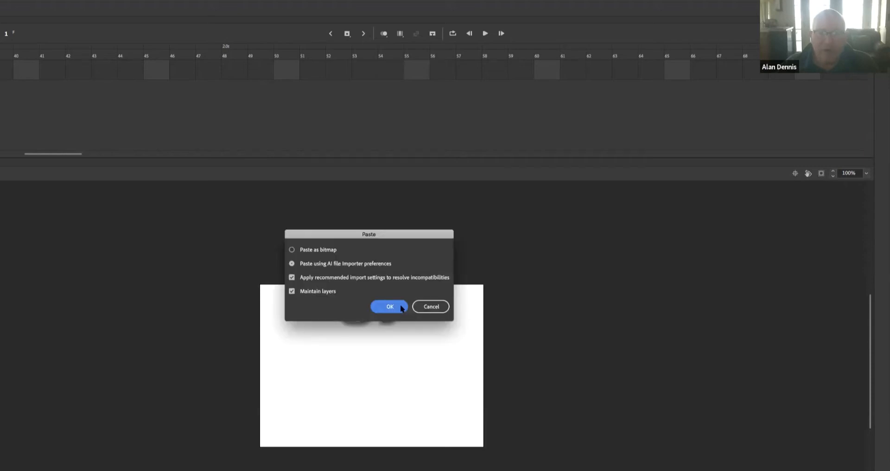
click(401, 308)
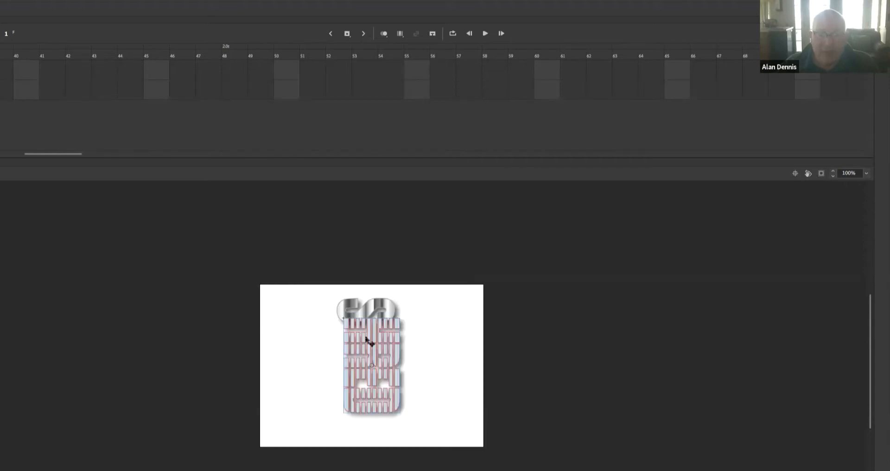
drag(365, 337, 371, 331)
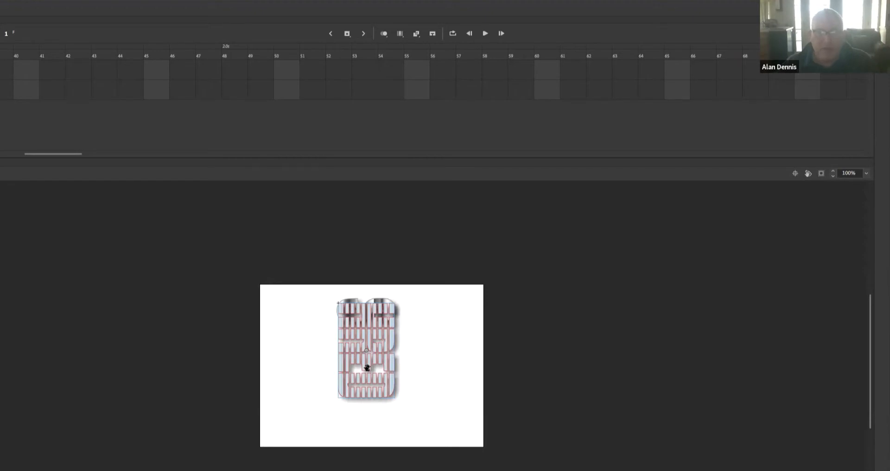
- Put the striped lettering behind the S and move it up so it sits just above the S, mostly off the stage
key(ctrl+equal)
scroll(367, 328, down, 1)
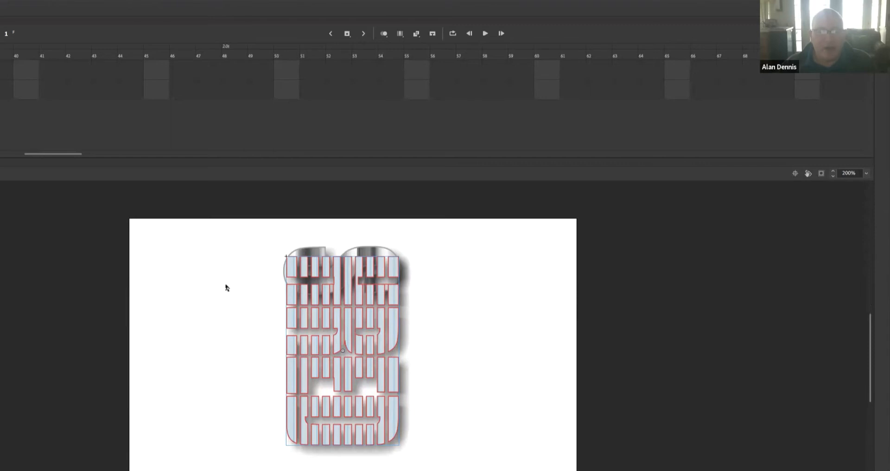
scroll(226, 286, down, 1)
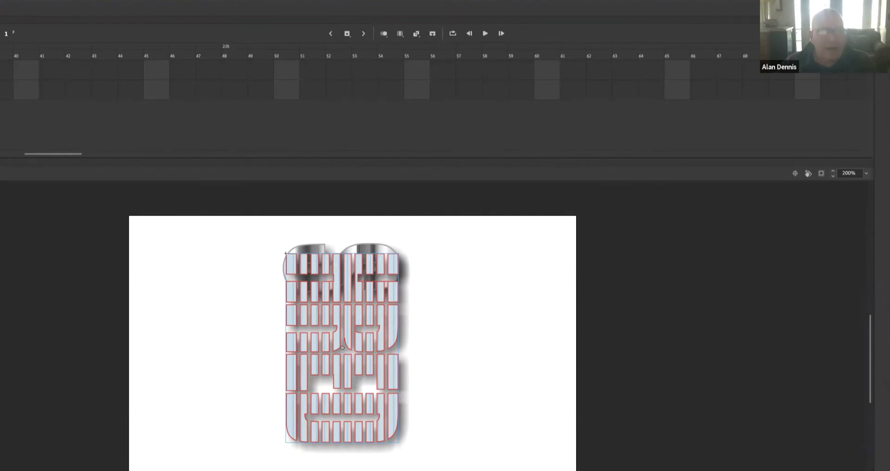
key(Escape)
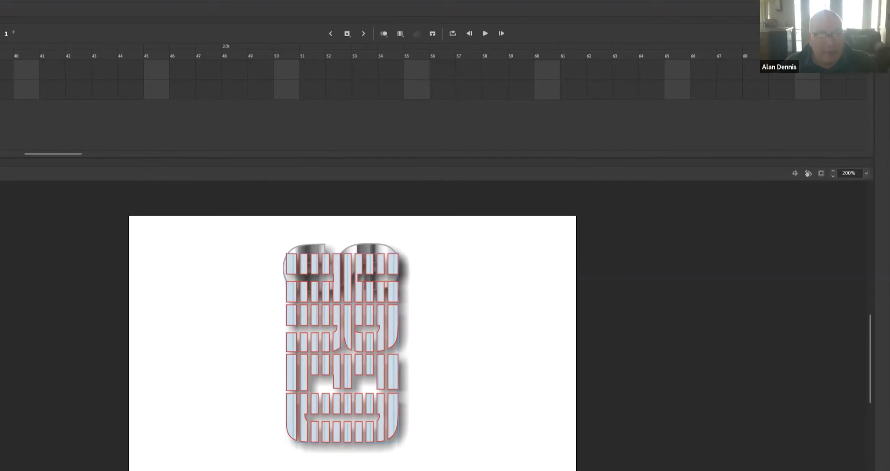
click(311, 264)
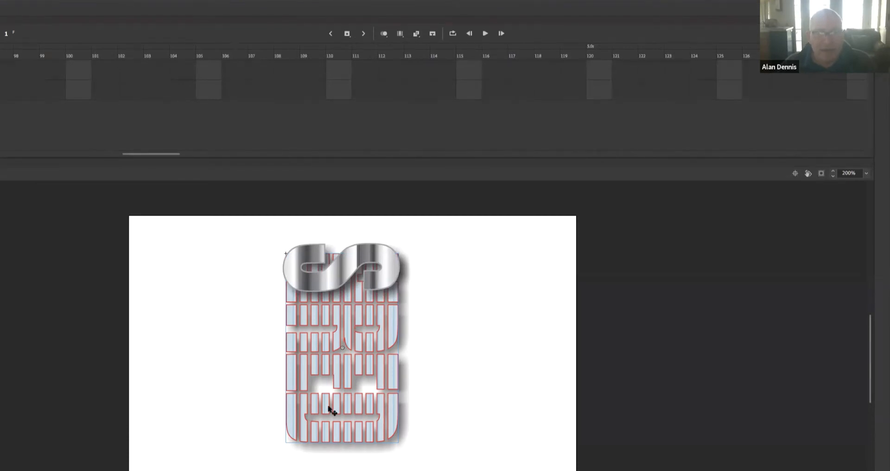
drag(338, 324, 331, 206)
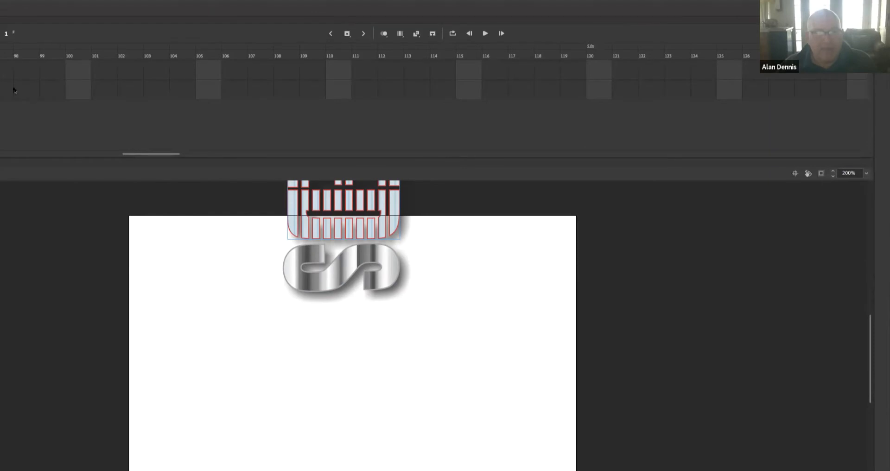
- Create a motion tween on the striped lettering's layer starting at frame 1
scroll(13, 90, left, 10)
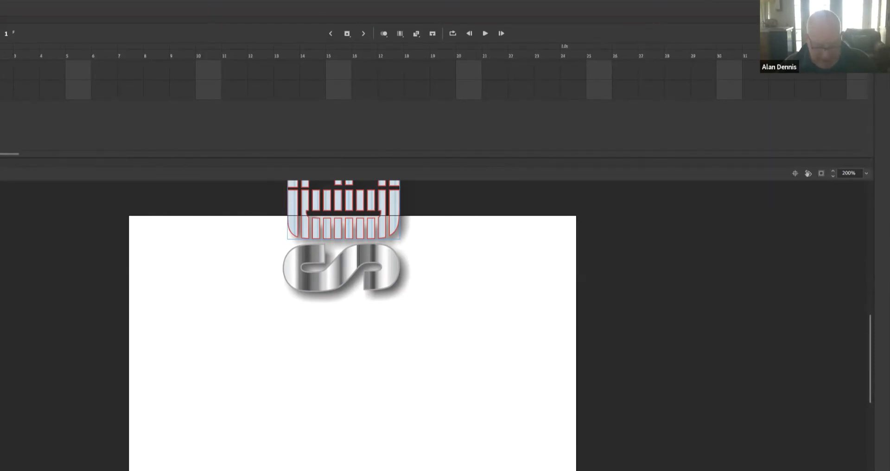
right_click(1, 90)
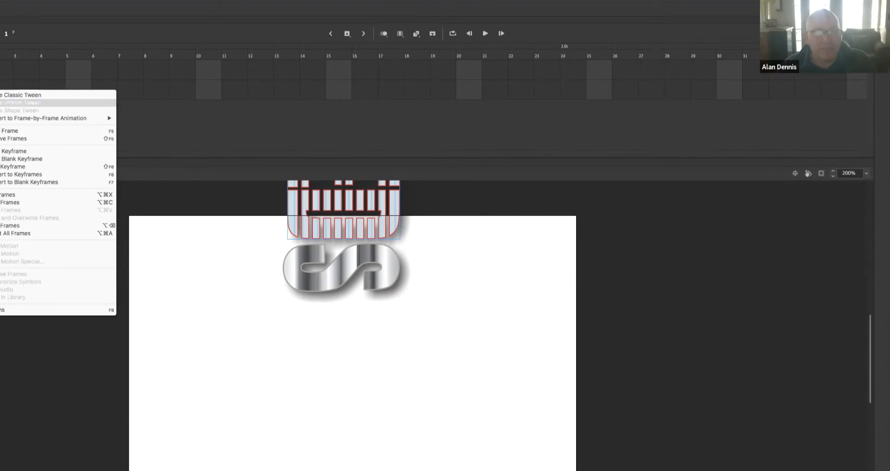
click(2, 103)
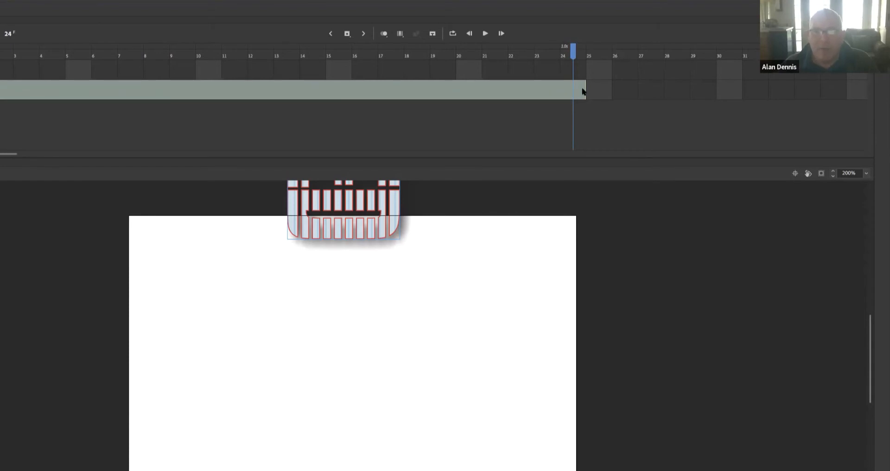
- Scrub through the lettering's tween up to frame 24 to check its span against the S layer, returning to frame 1
click(599, 89)
drag(644, 88, 585, 89)
scroll(251, 63, right, 5)
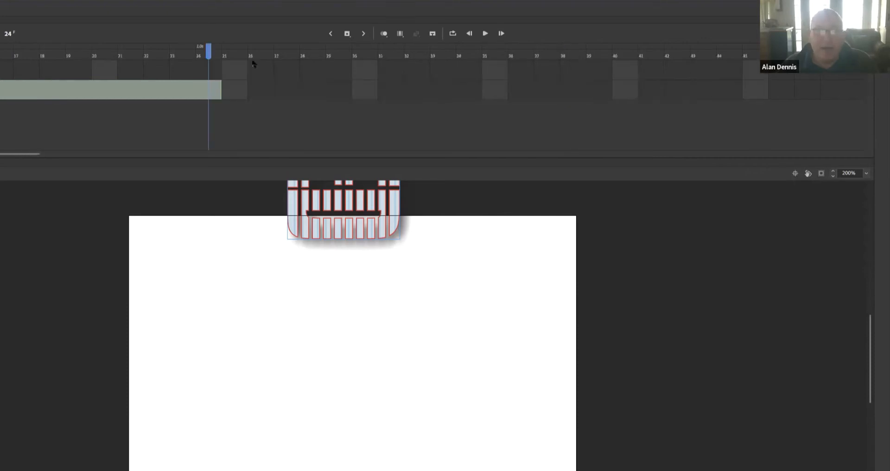
scroll(280, 93, left, 5)
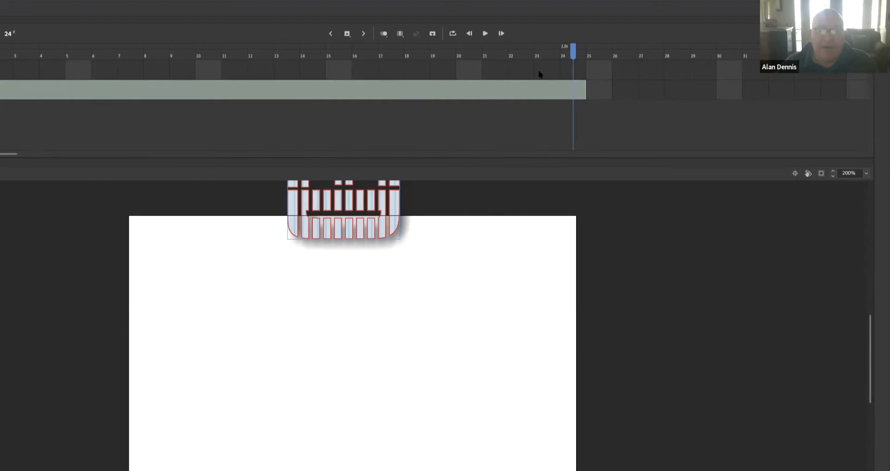
drag(573, 50, 197, 64)
click(319, 78)
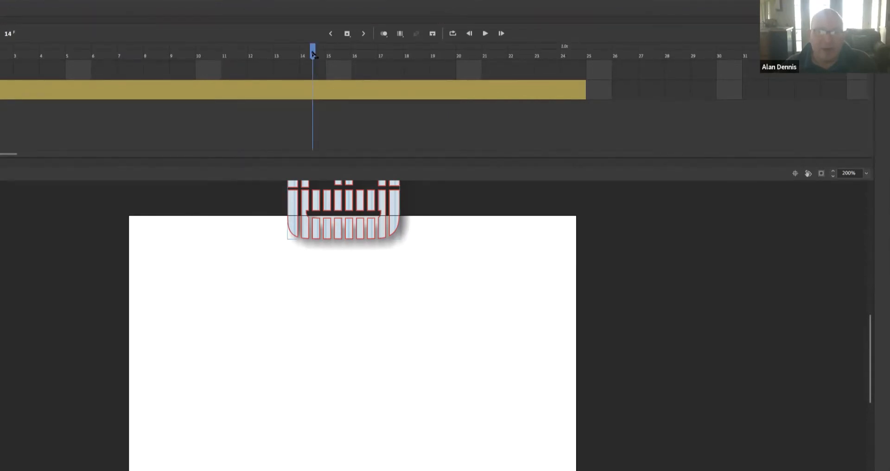
drag(313, 53, 2, 57)
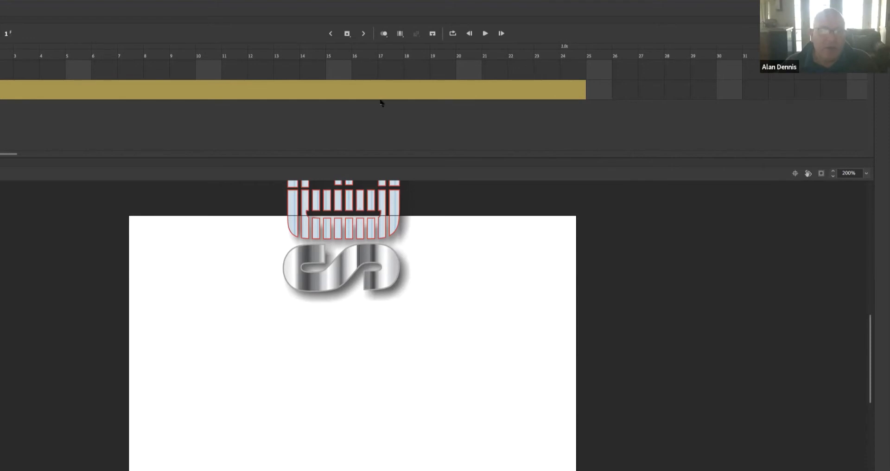
drag(111, 55, 0, 55)
- Create a motion tween on the S layer and check its span against the lettering's tween
click(1, 89)
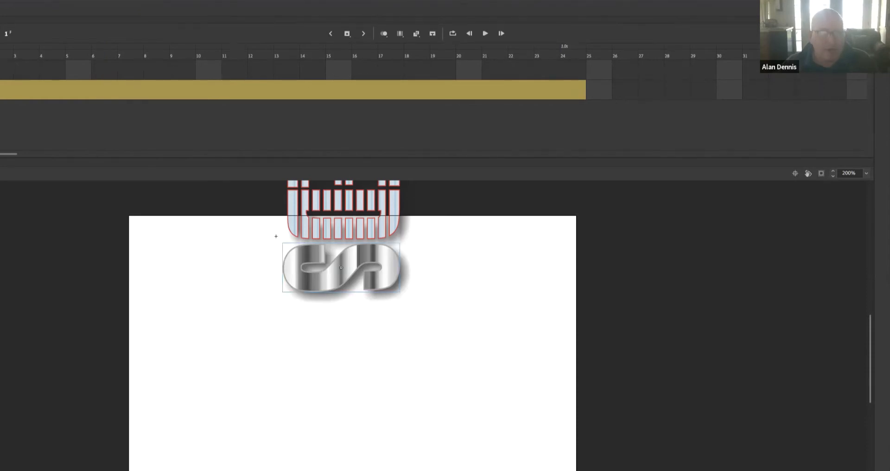
right_click(1, 89)
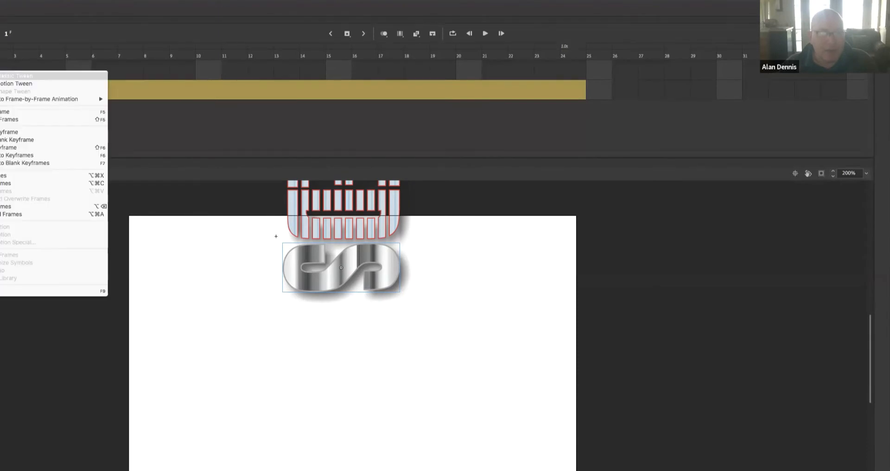
click(98, 75)
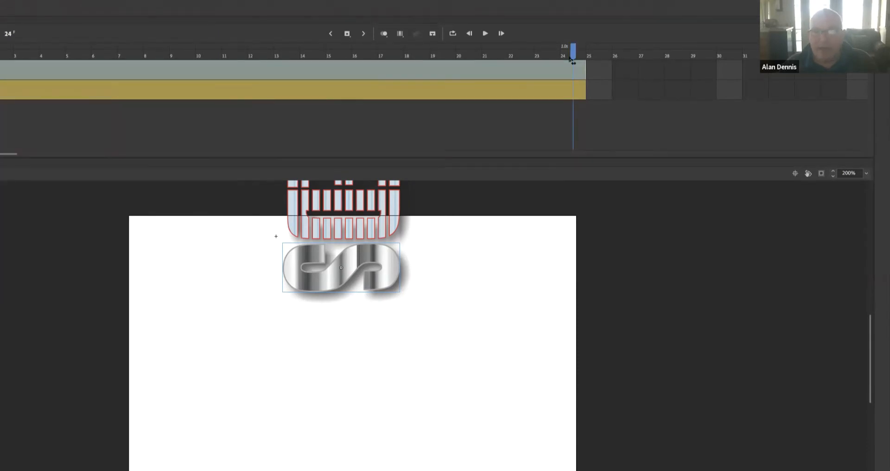
drag(569, 69, 152, 65)
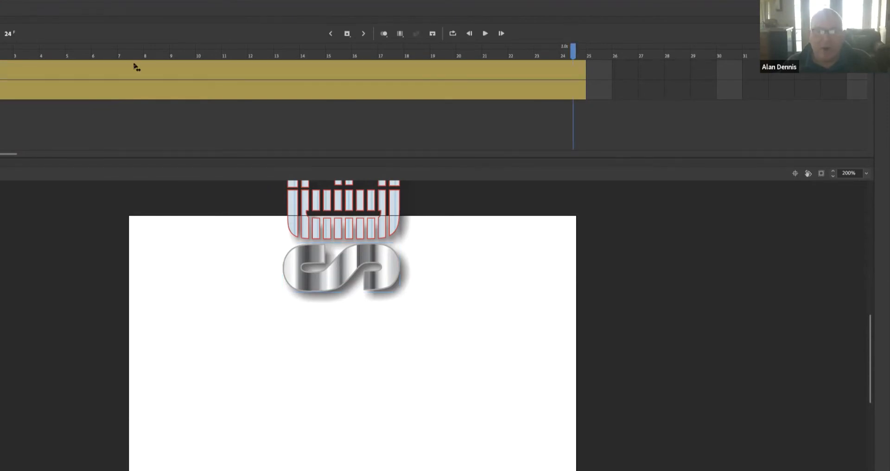
click(412, 88)
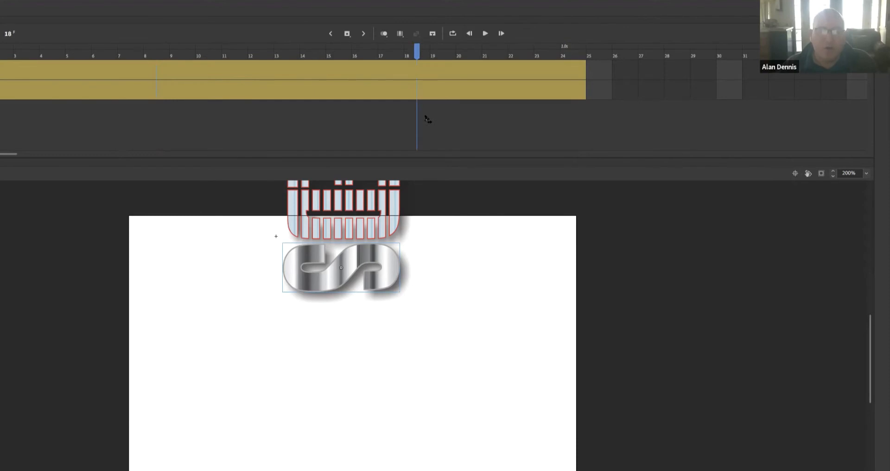
click(577, 54)
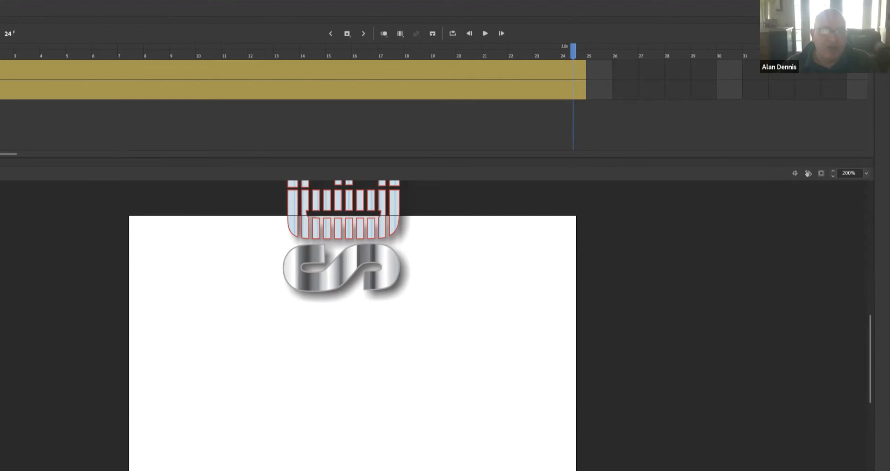
click(339, 204)
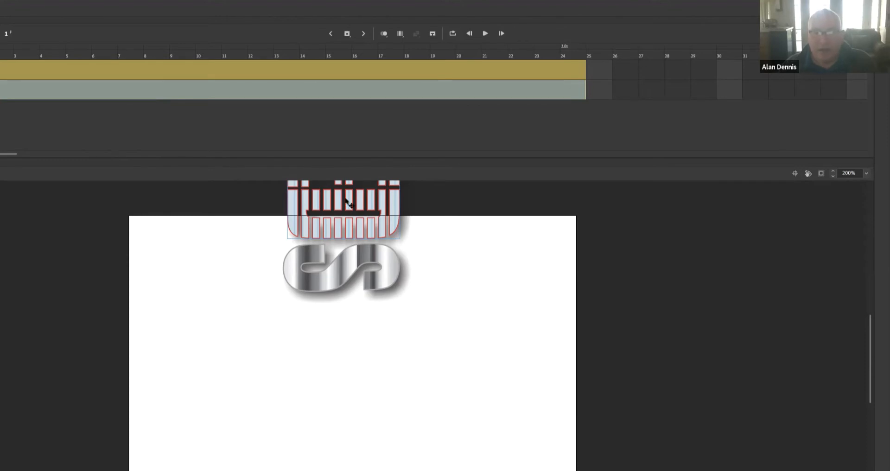
drag(345, 198, 322, 453)
scroll(353, 393, right, 5)
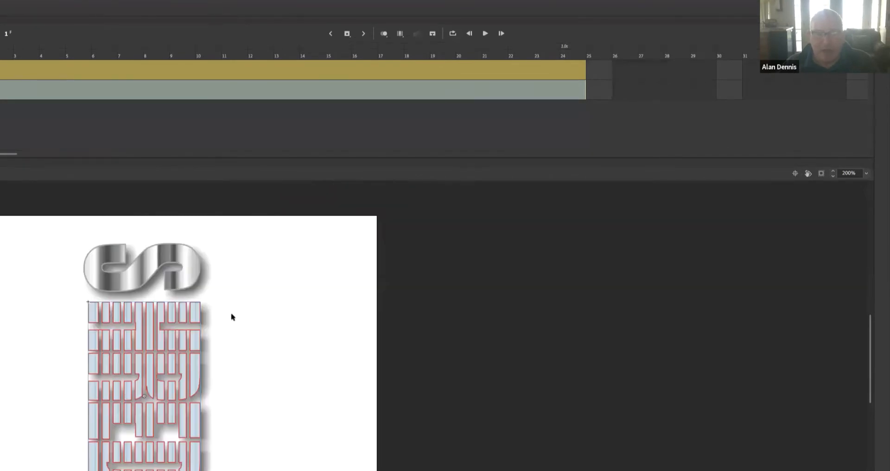
- At frame 24, move the striped lettering straight down so it sits just below the S, keyframing its position
scroll(457, 312, left, 4)
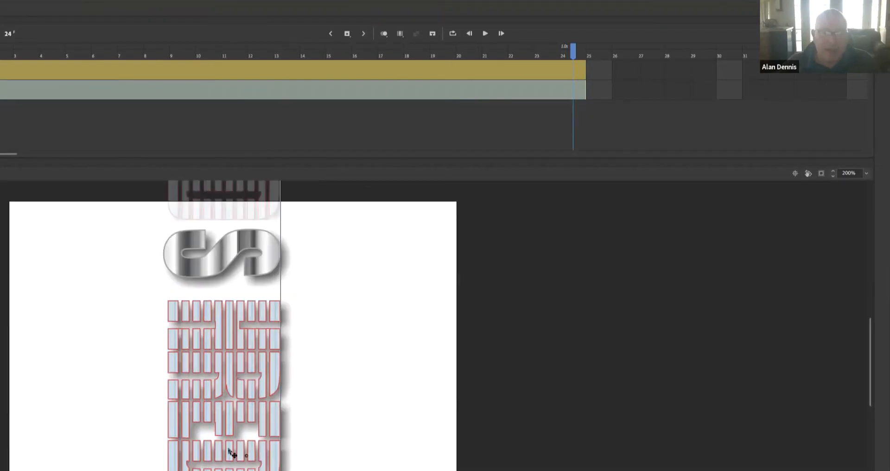
drag(228, 450, 229, 446)
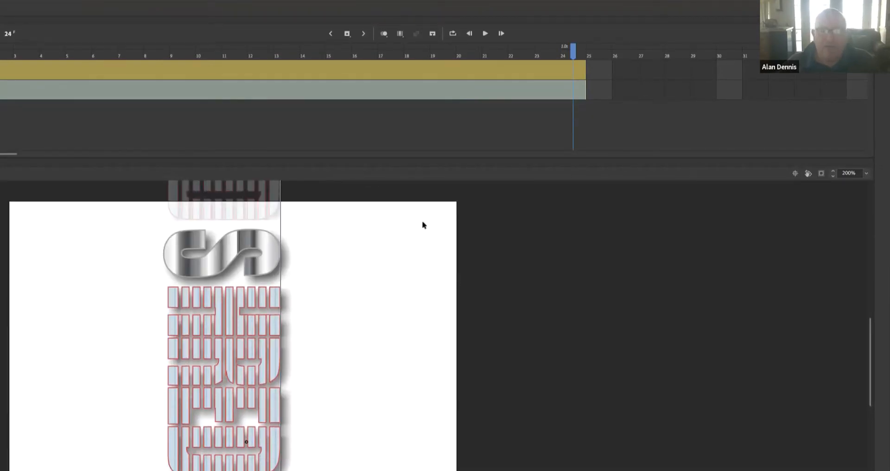
click(573, 92)
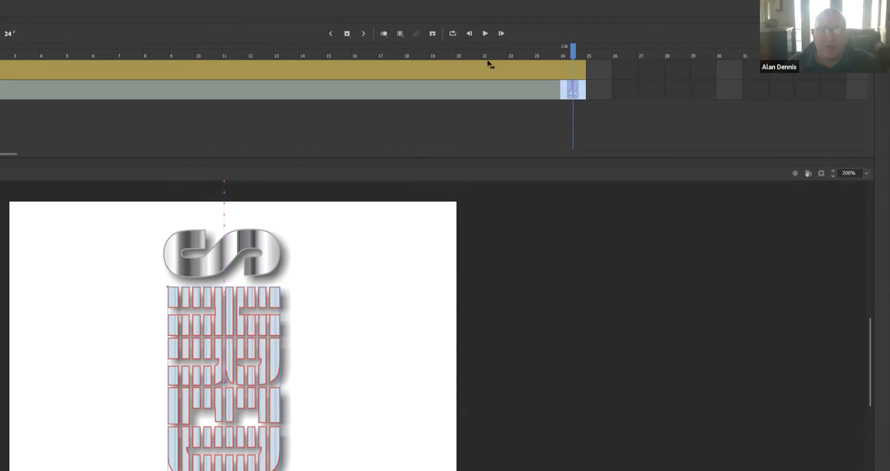
- Scrub through the timeline to preview the lettering sliding down behind the S, returning to frame 1
click(52, 88)
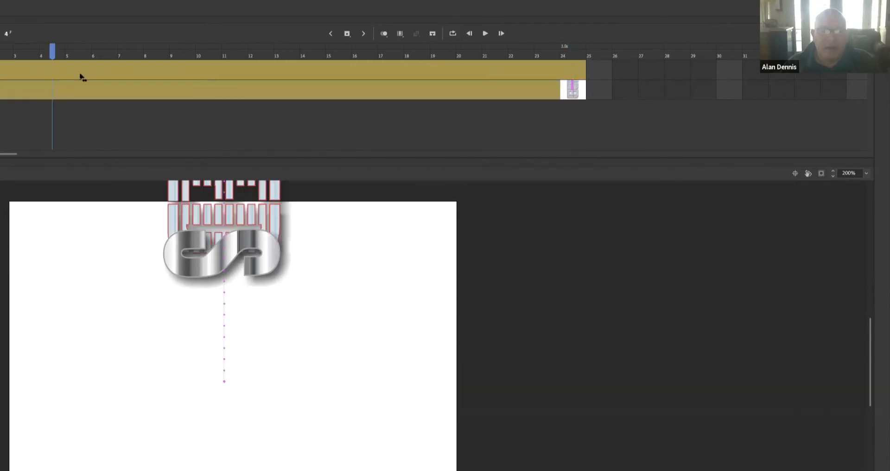
click(182, 88)
drag(448, 85, 393, 93)
drag(444, 89, 2, 79)
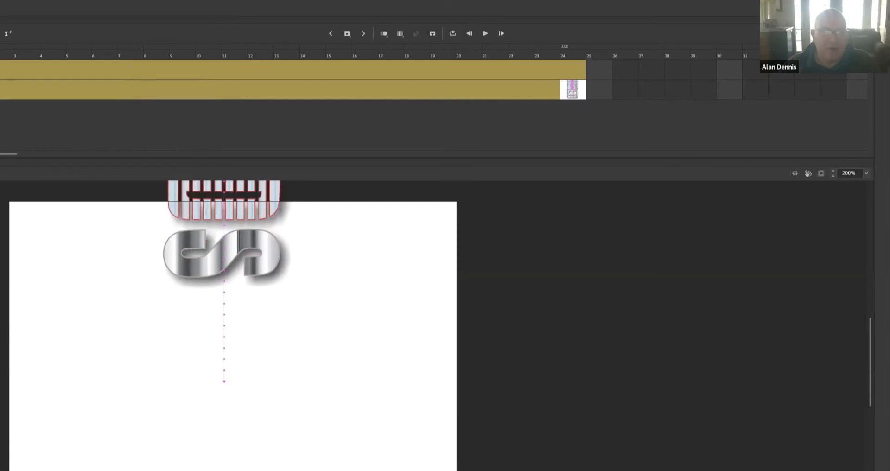
- At frame 4 of the S layer's tween, rotate the S slightly clockwise with Free Transform
click(125, 70)
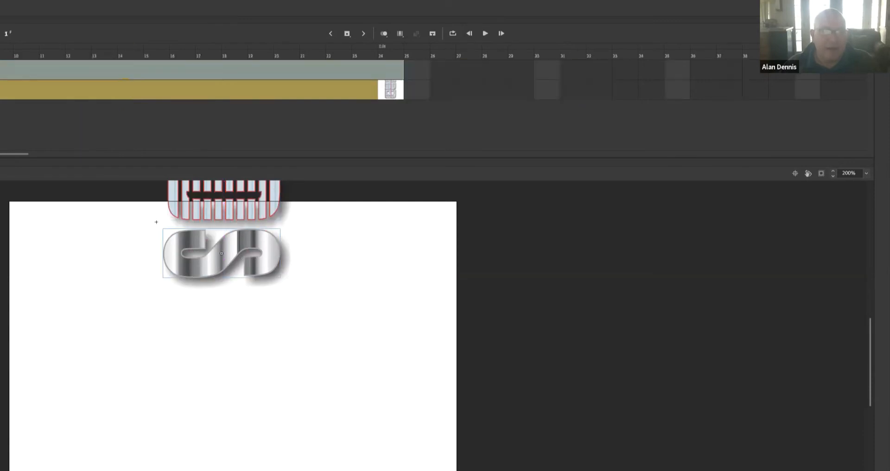
scroll(20, 56, left, 5)
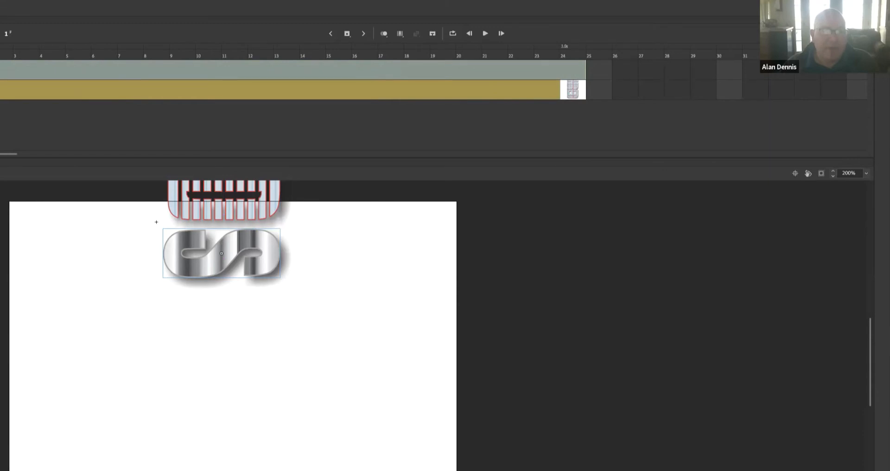
click(156, 222)
click(52, 51)
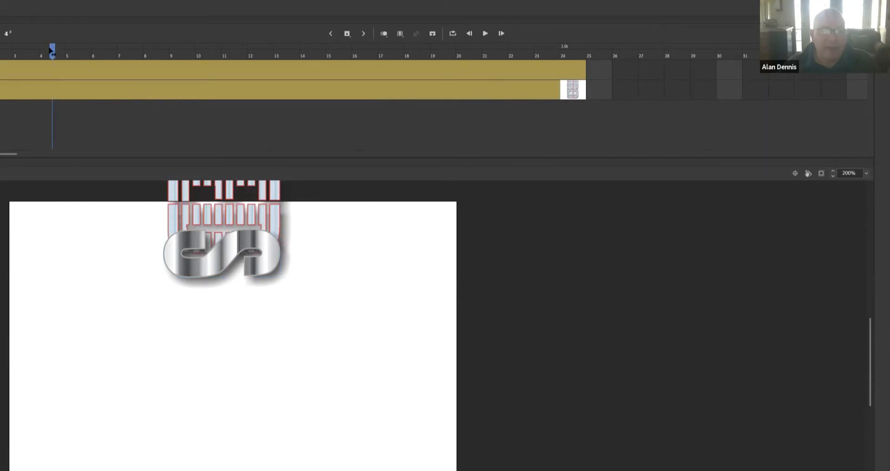
click(47, 56)
click(219, 247)
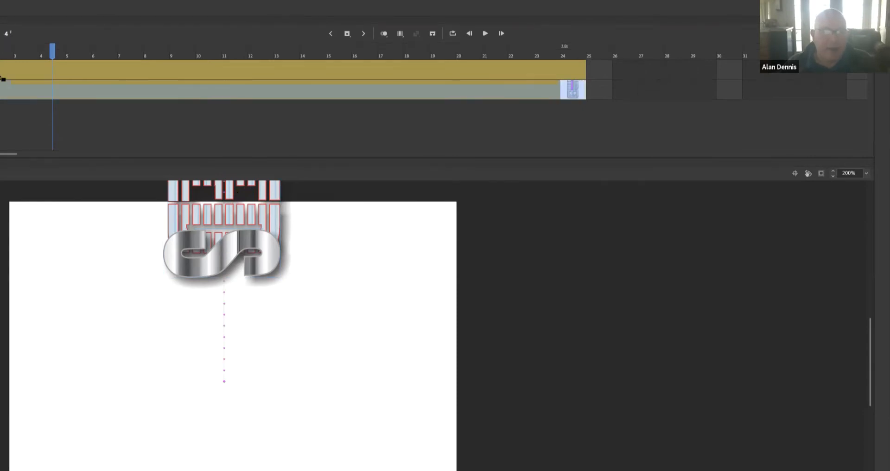
click(272, 260)
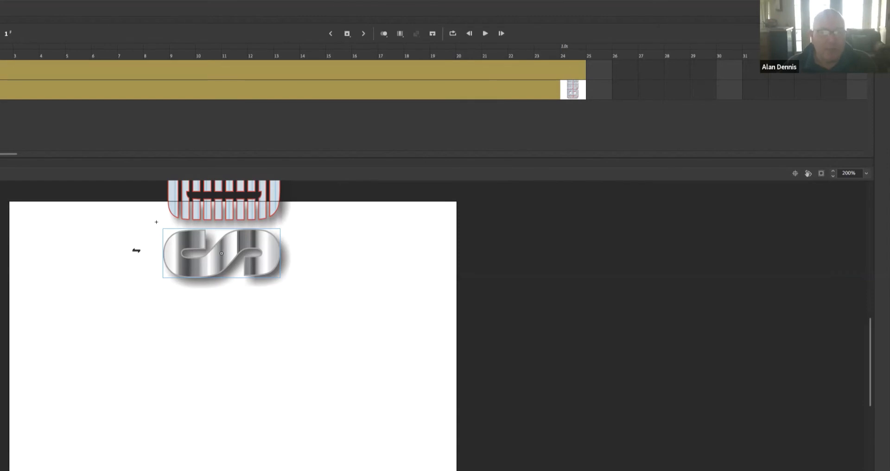
key(q)
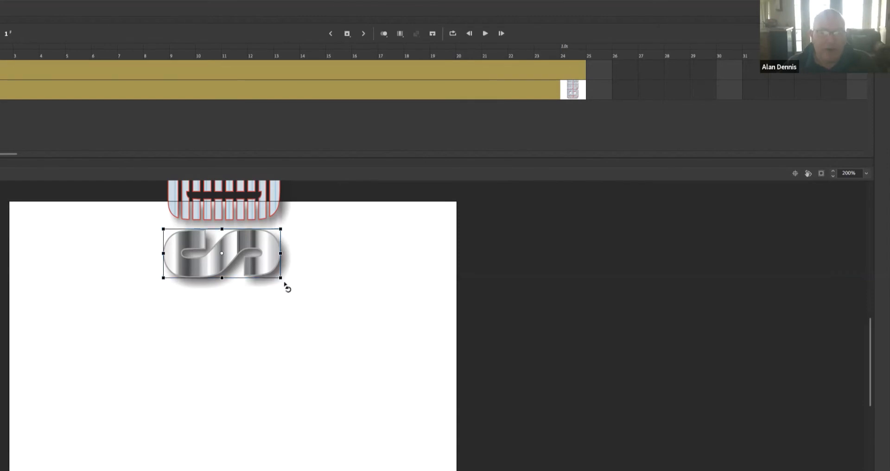
drag(284, 286, 283, 289)
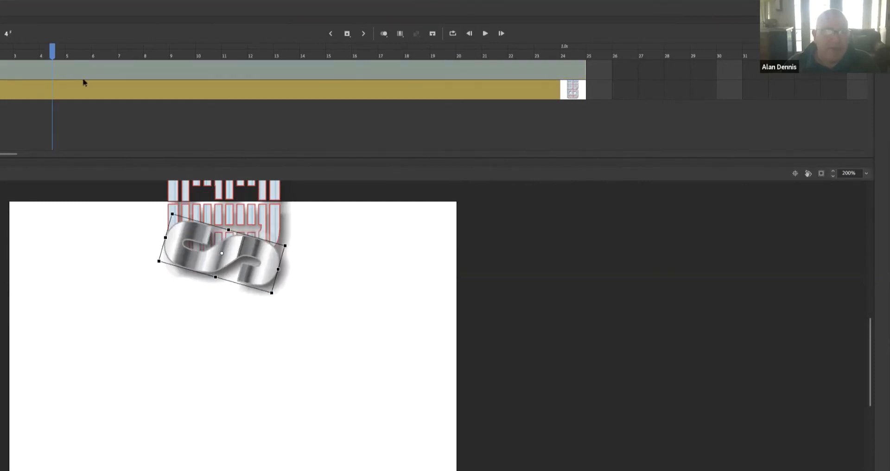
- At frame 7, rotate the S counterclockwise so it tilts the opposite way from frame 4
click(135, 54)
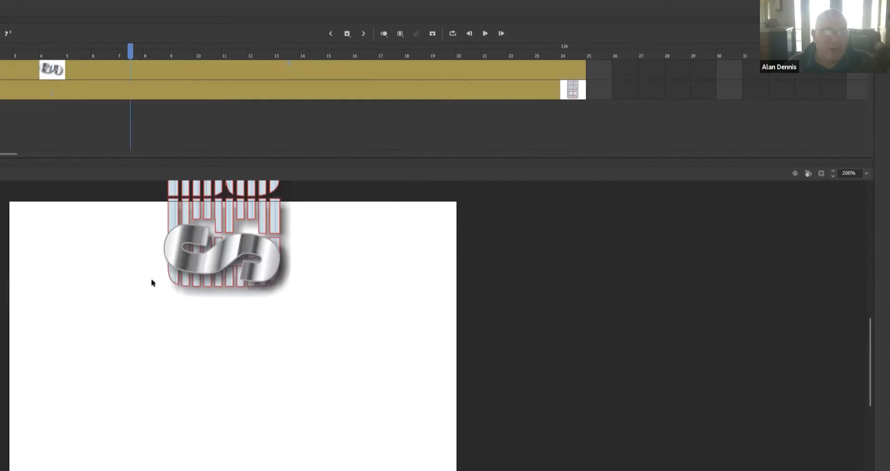
click(176, 259)
drag(154, 267, 143, 290)
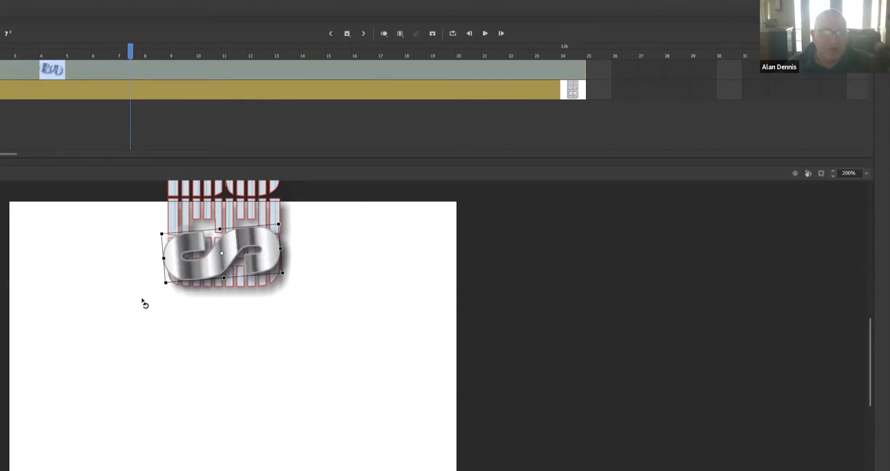
drag(143, 302, 141, 302)
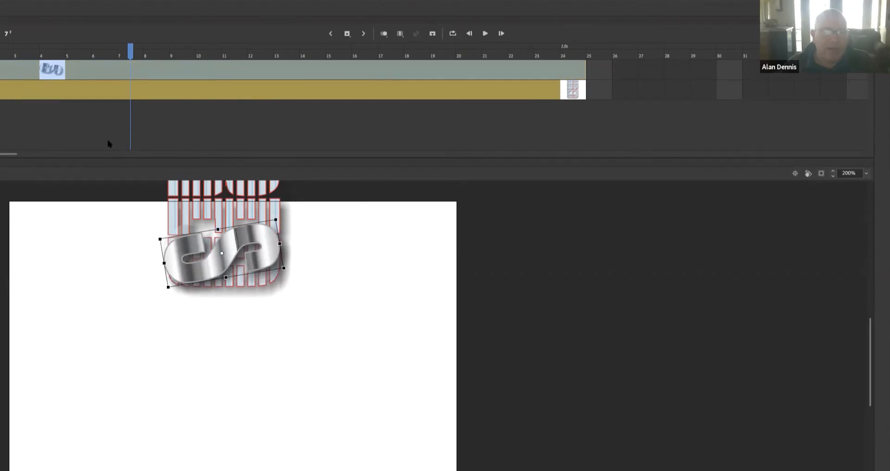
- Keyframe the S's rocking by tilting it clockwise at frame 10 and counterclockwise at frame 13
click(209, 51)
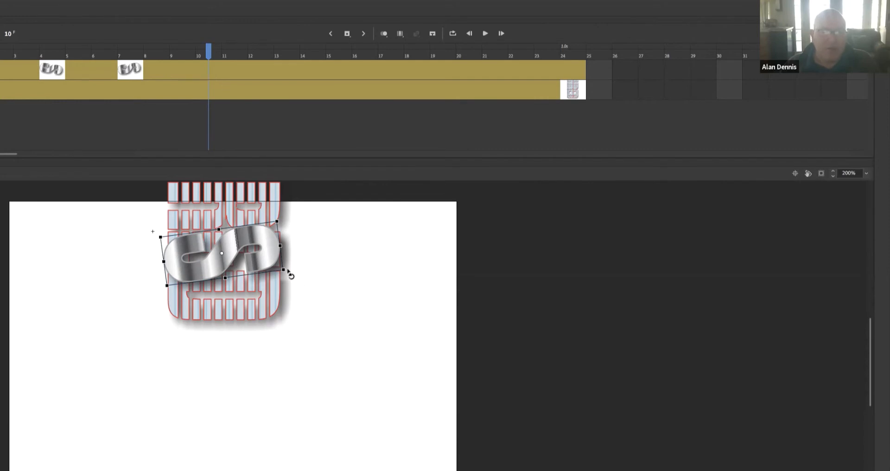
drag(288, 274, 288, 294)
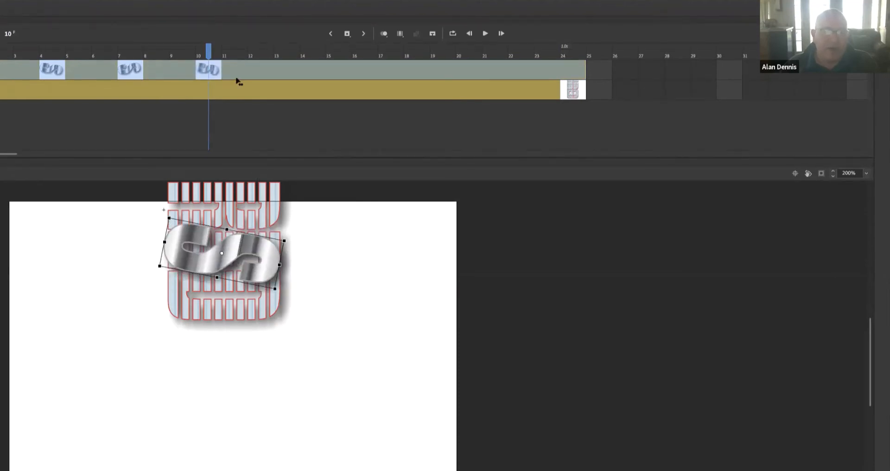
click(288, 53)
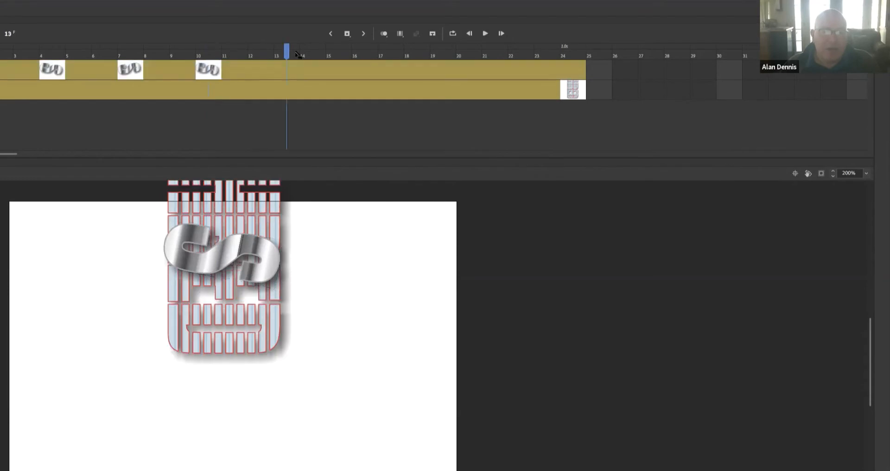
click(282, 295)
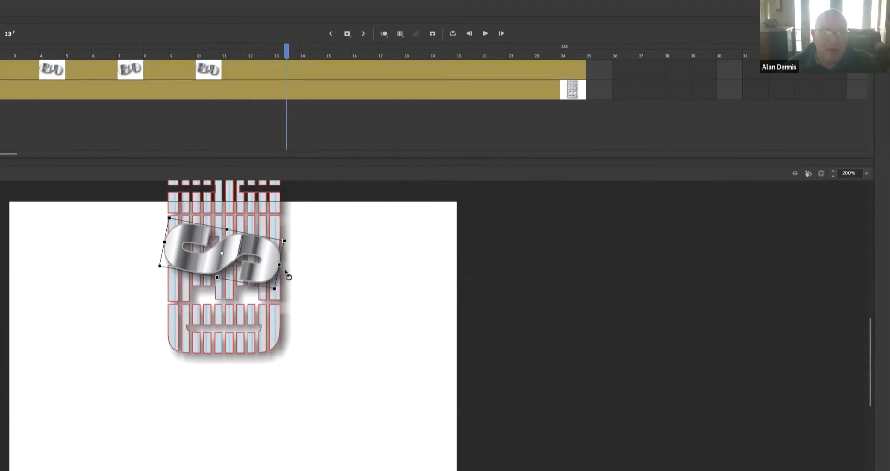
drag(287, 278, 285, 275)
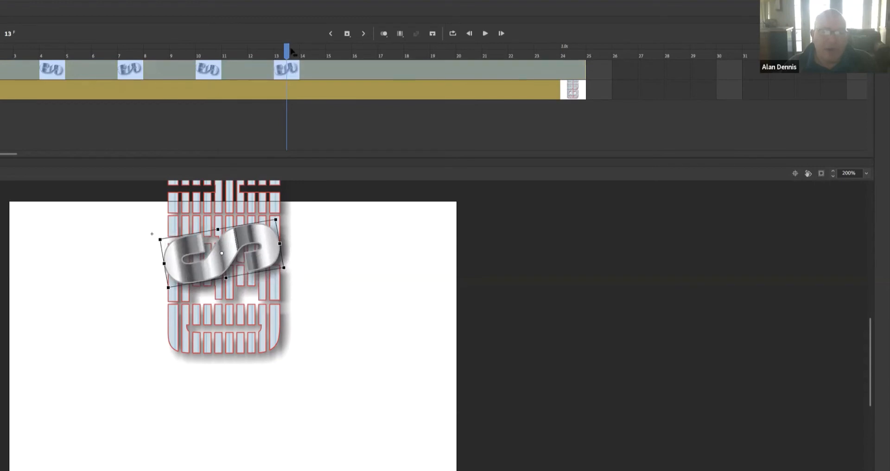
- Continue the rocking by tilting the S clockwise at frame 16 and counterclockwise at frame 19
click(360, 51)
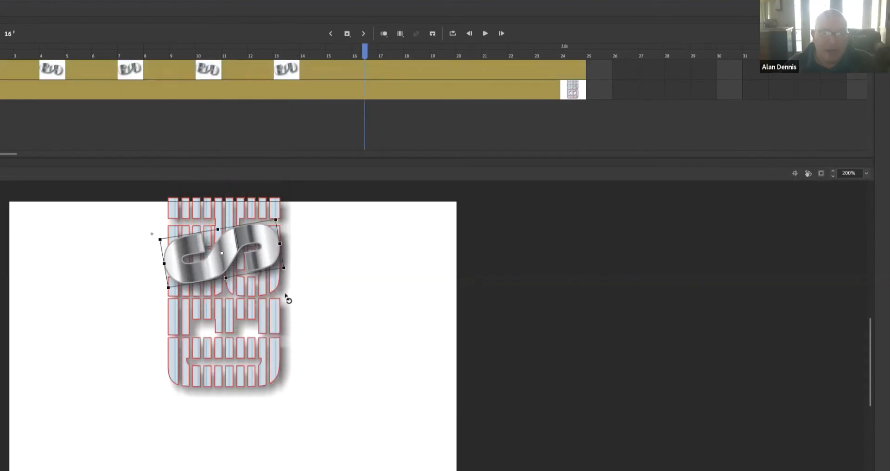
drag(285, 294, 285, 295)
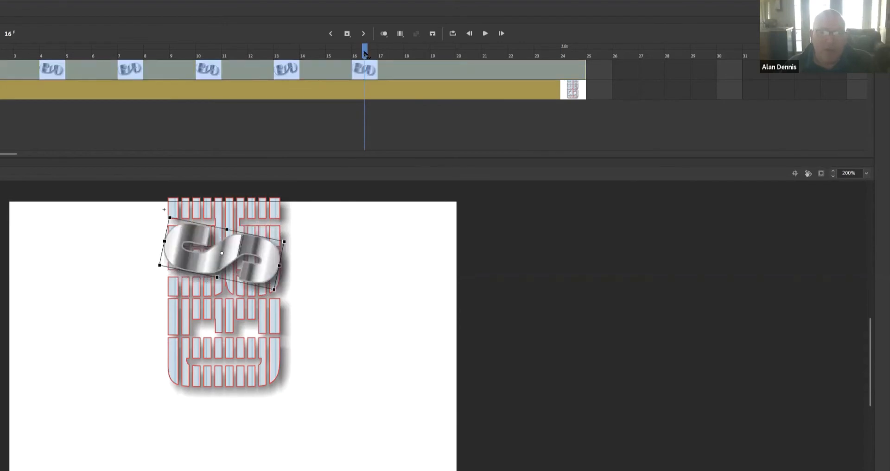
click(430, 50)
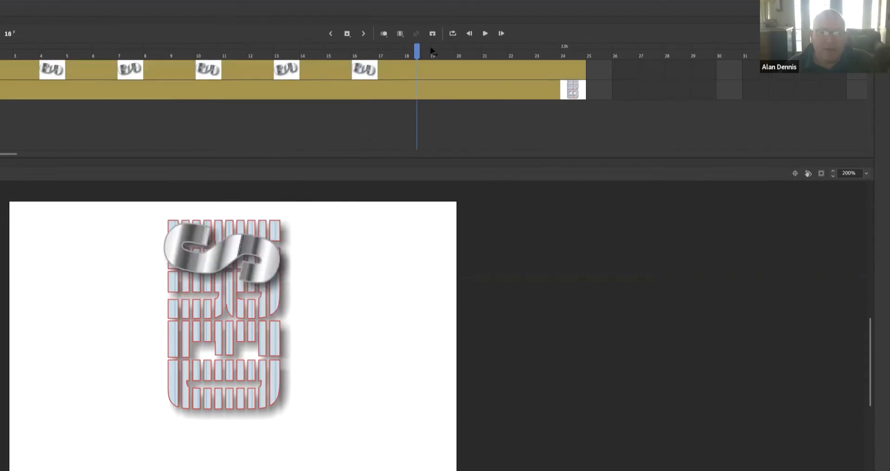
click(433, 51)
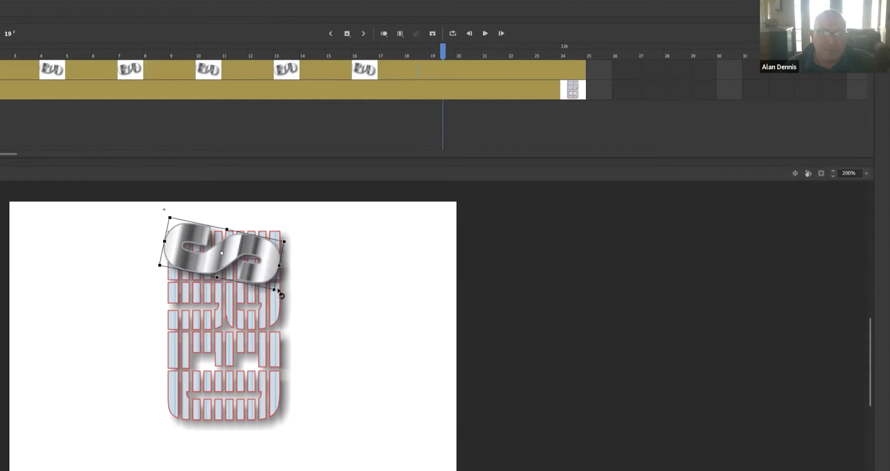
drag(279, 293, 292, 261)
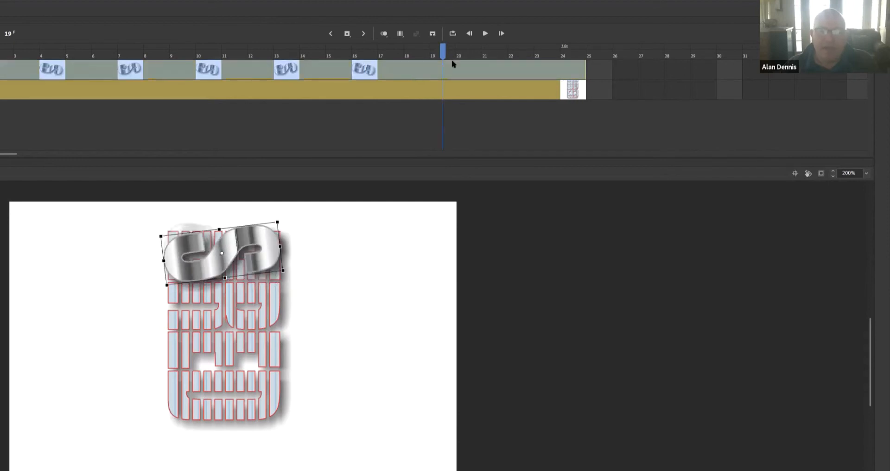
key(F6)
- At frame 24, rotate the S back to level so the rocking ends straight
click(548, 48)
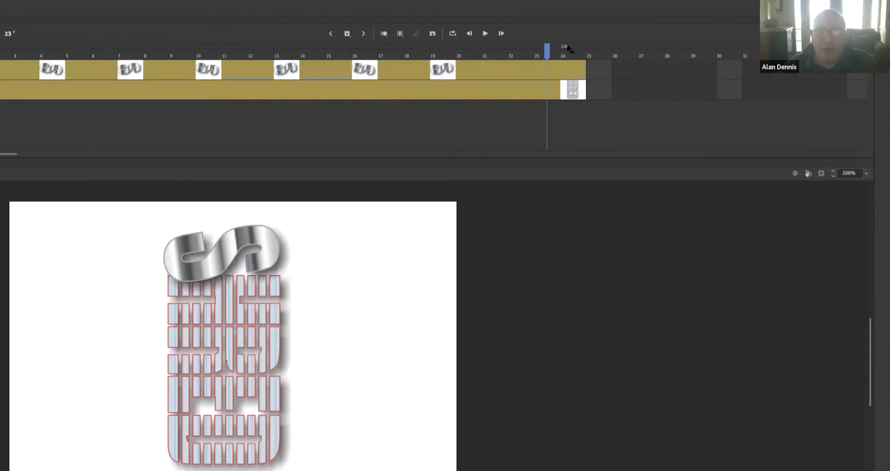
click(568, 48)
click(266, 256)
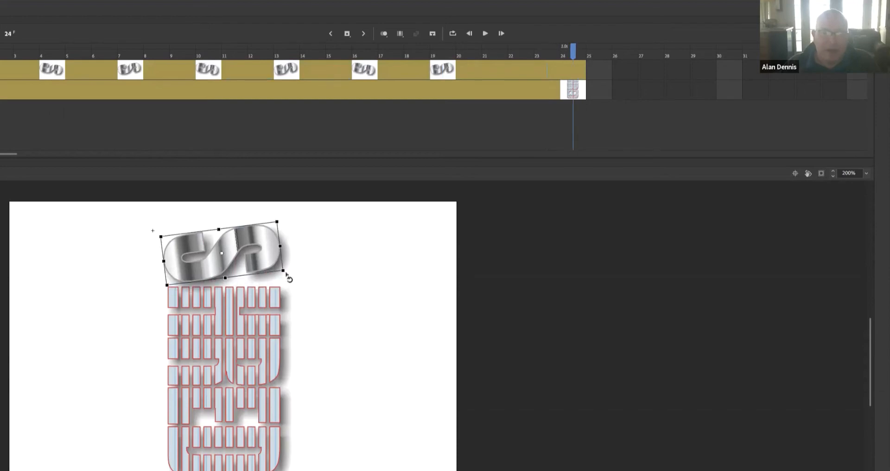
drag(288, 277, 286, 283)
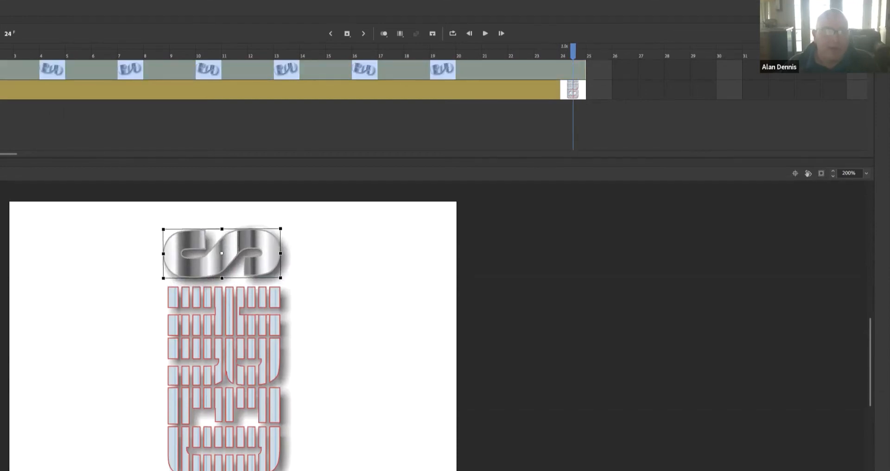
- Play the animation from frame 1 to preview the S rocking as the striped lettering drops
click(115, 90)
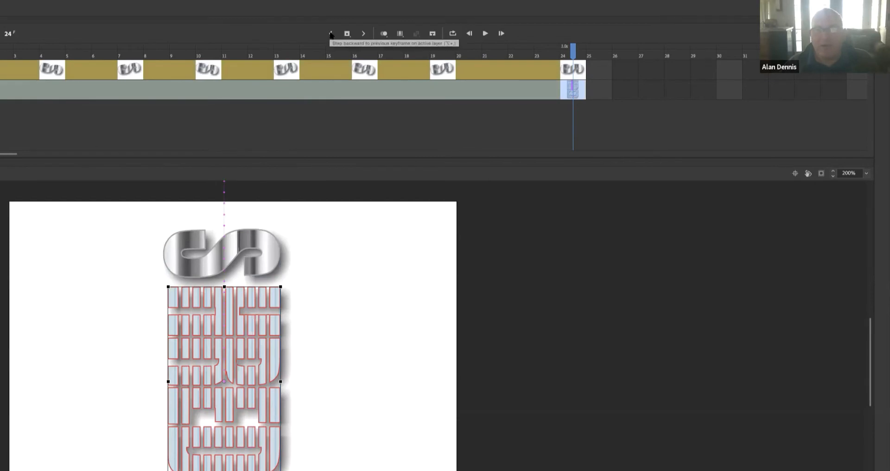
click(331, 34)
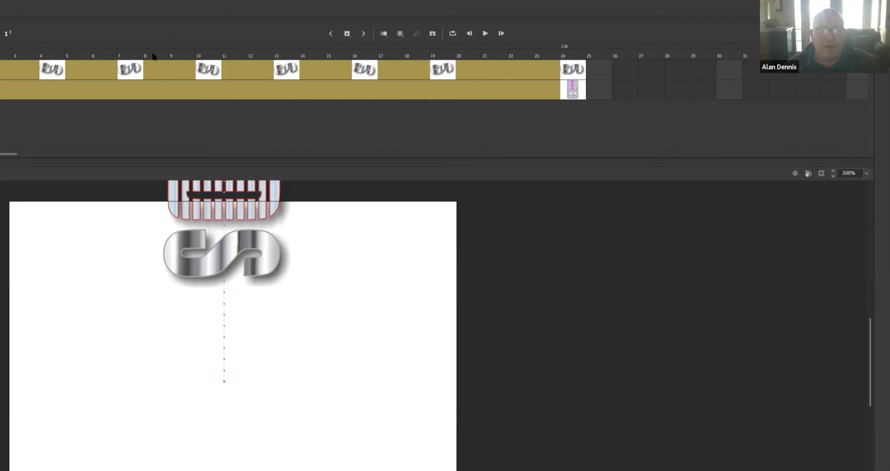
click(485, 33)
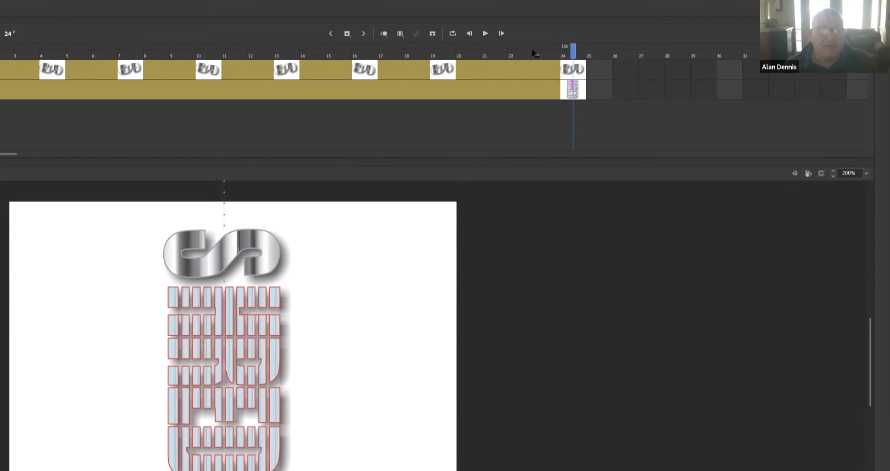
- Return to frame 1 and add a new layer between the S and lettering layers
key(shift+comma)
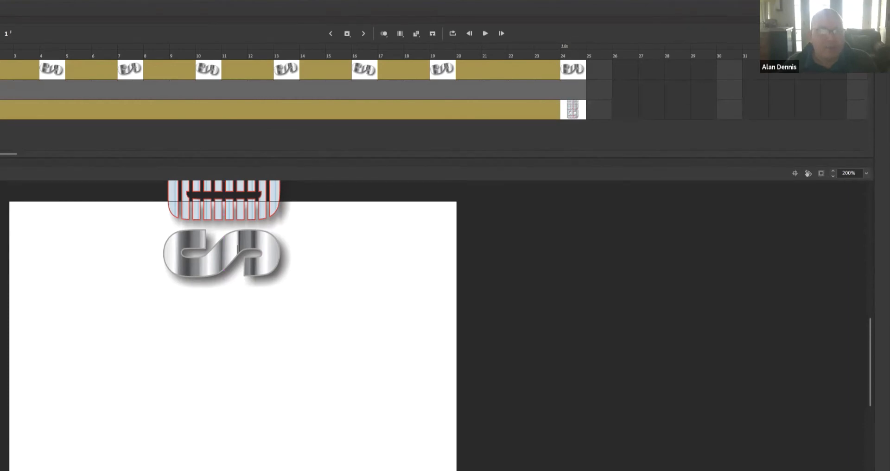
click(2, 90)
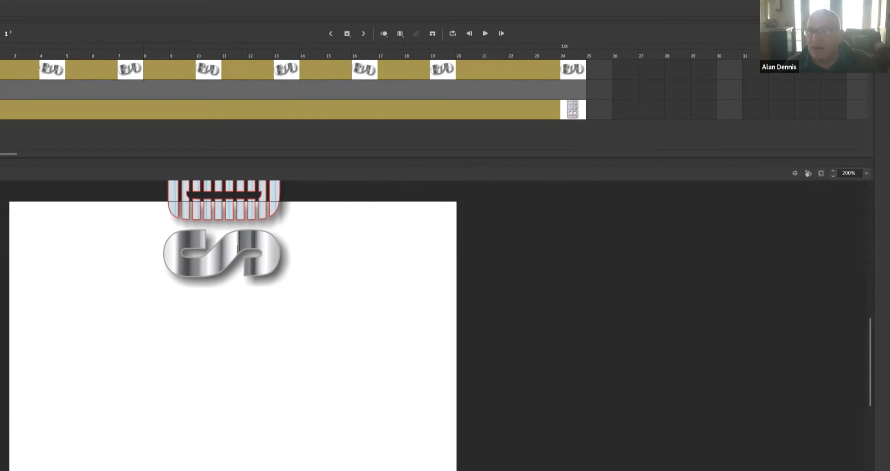
- Import shredder.mp3 from the Shread Sounds folder into the library and check its waveform preview
key(ctrl+l)
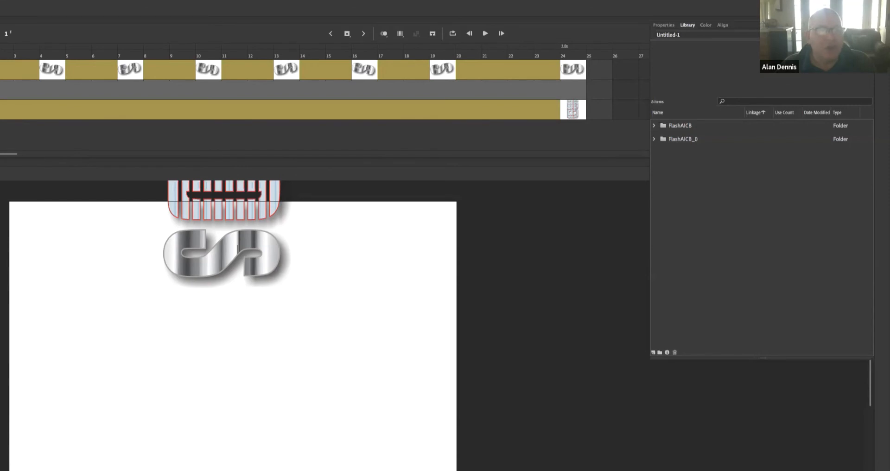
right_click(26, 111)
click(29, 107)
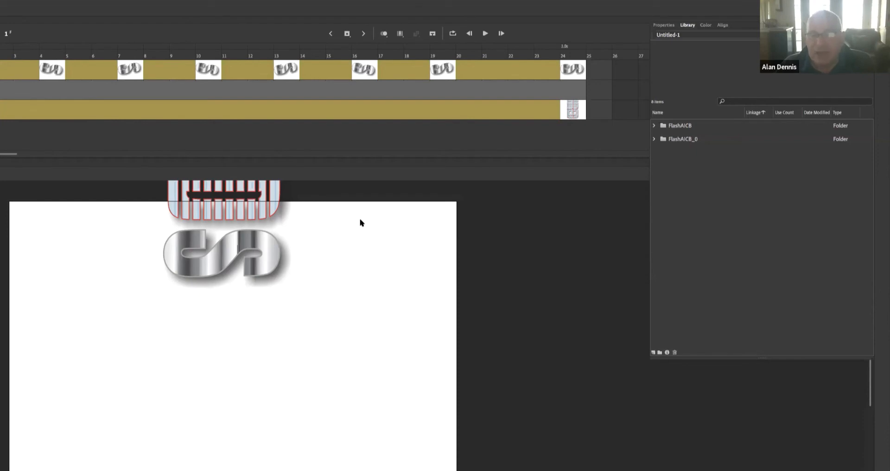
key(super+r)
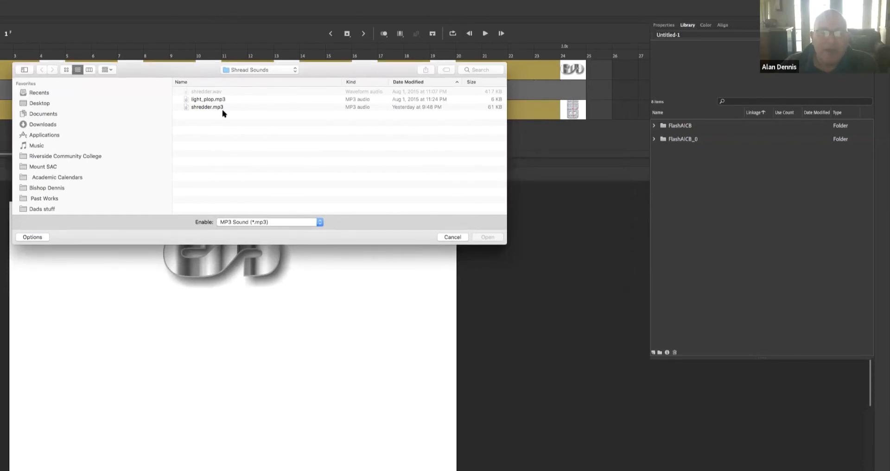
click(220, 108)
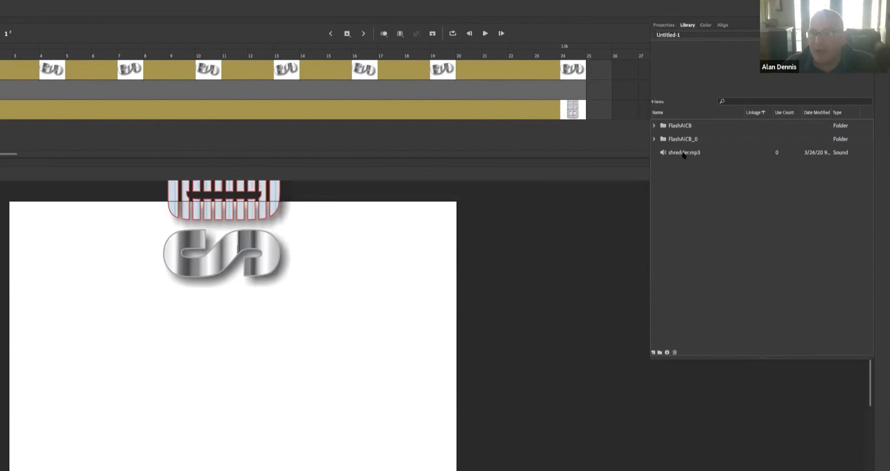
click(665, 154)
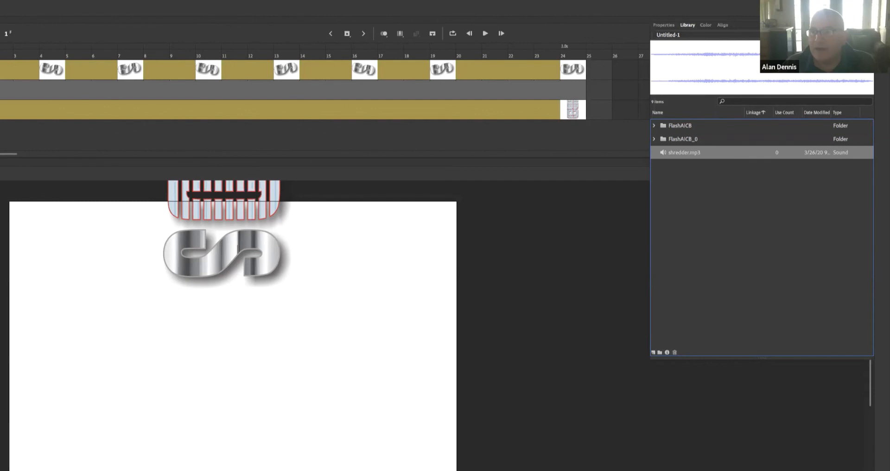
click(869, 25)
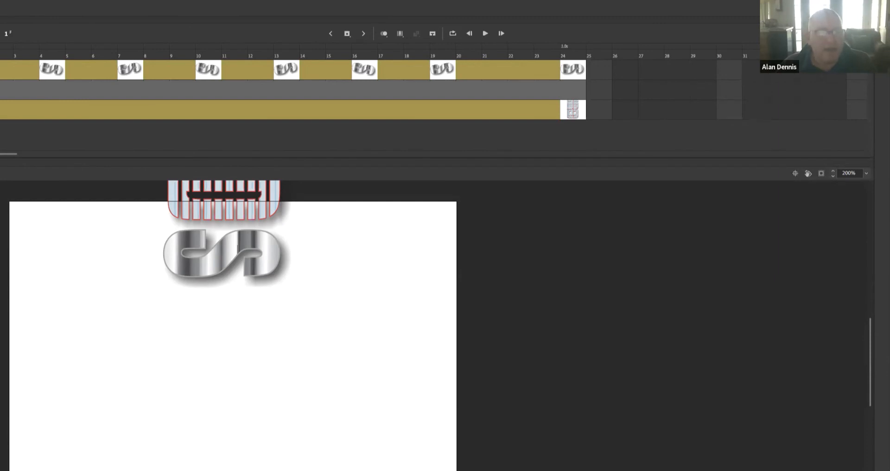
- Insert a keyframe at frame 2 of the new middle layer and return to frame 1
right_click(1, 93)
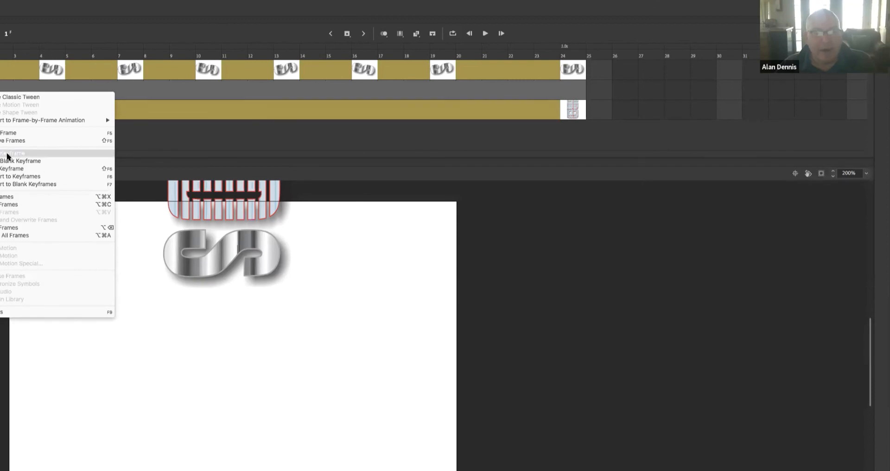
click(7, 154)
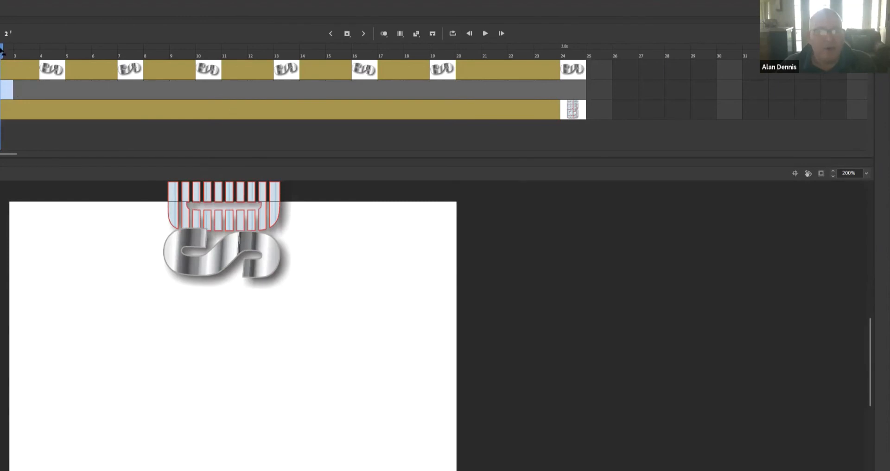
drag(1, 52, 0, 52)
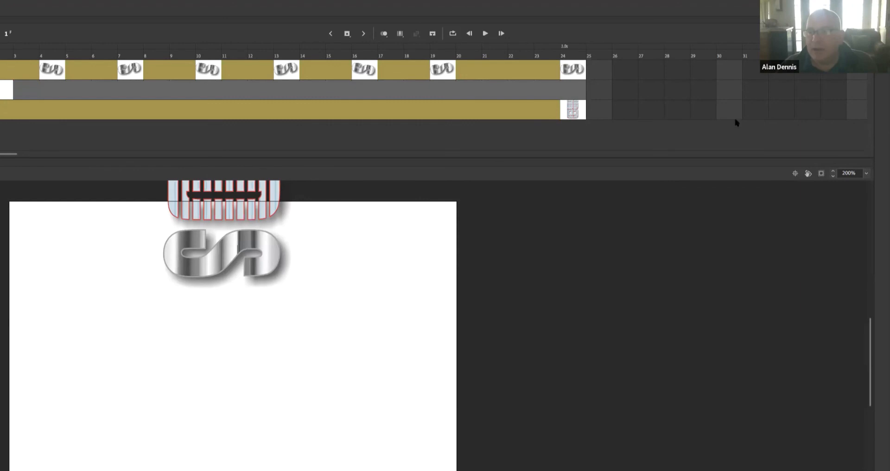
- Place shredder.mp3 from the library on the stage so the new middle layer carries the sound
key(ctrl+l)
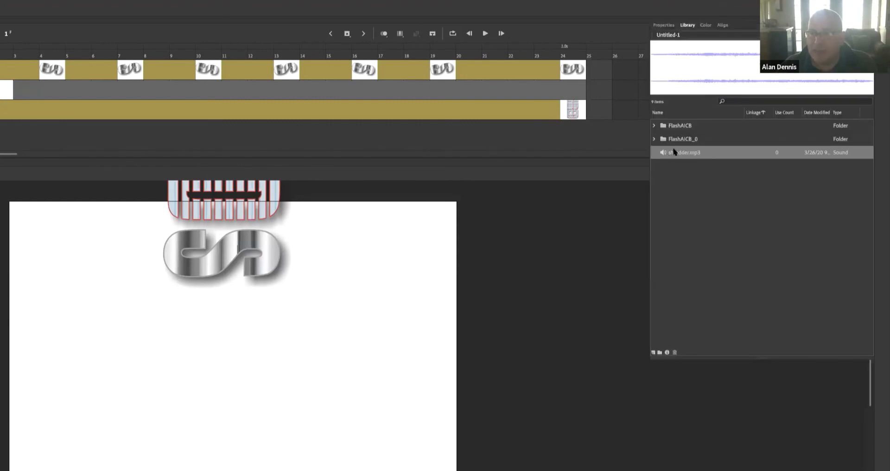
drag(668, 157, 302, 351)
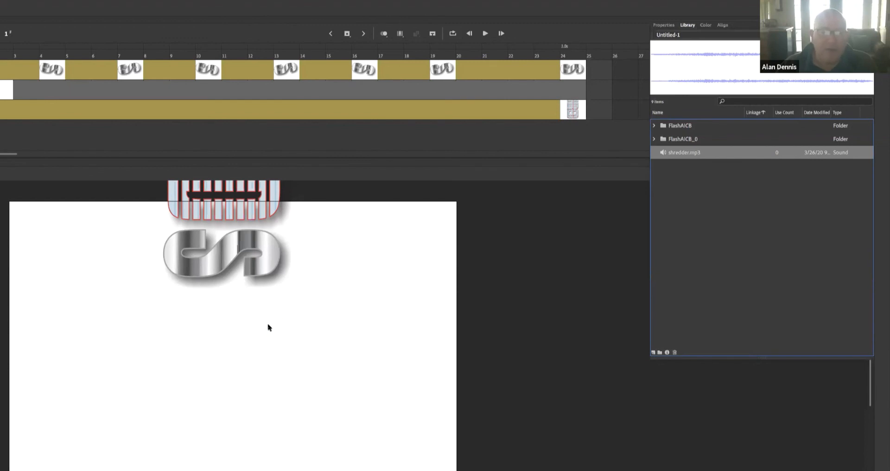
key(ctrl+l)
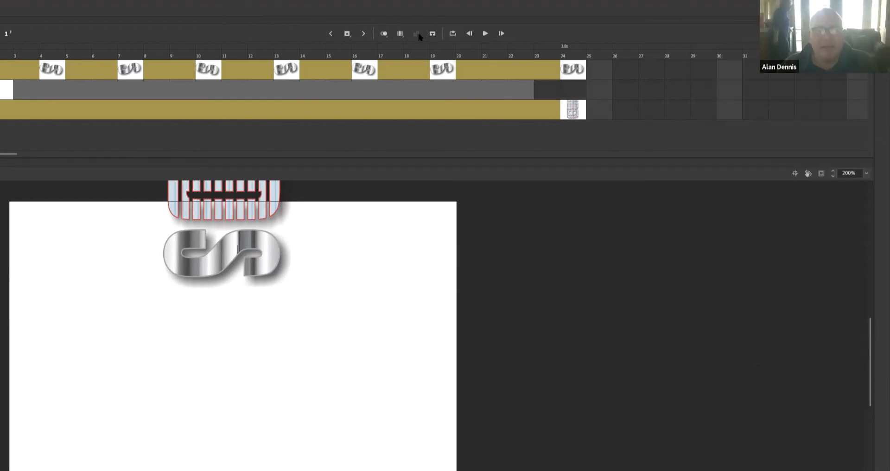
- Play the animation twice from frame 1 to check the shredder sound against the rocking S and dropping lettering
click(485, 34)
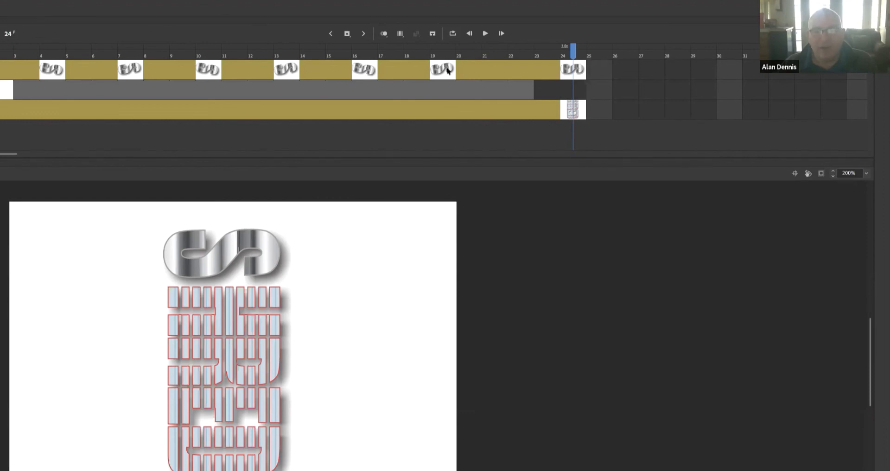
click(390, 91)
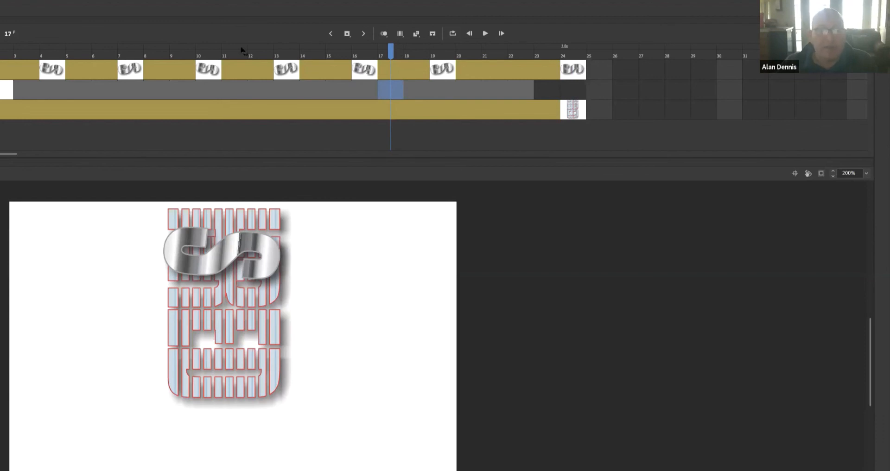
click(0, 51)
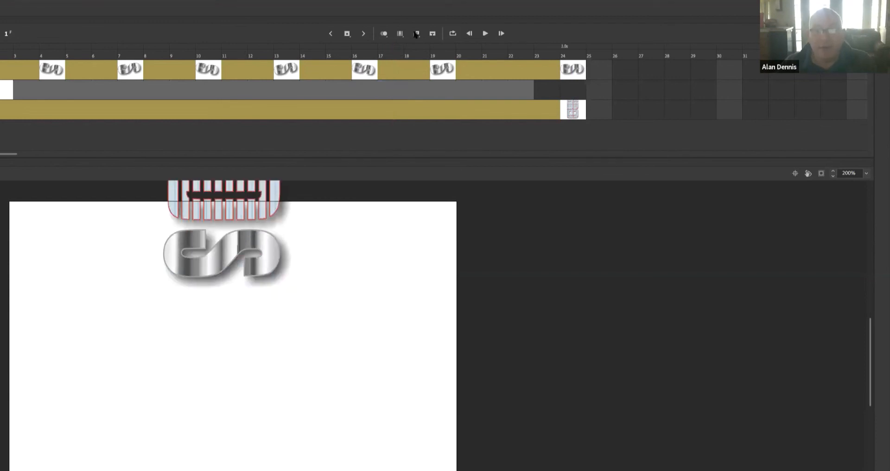
click(484, 33)
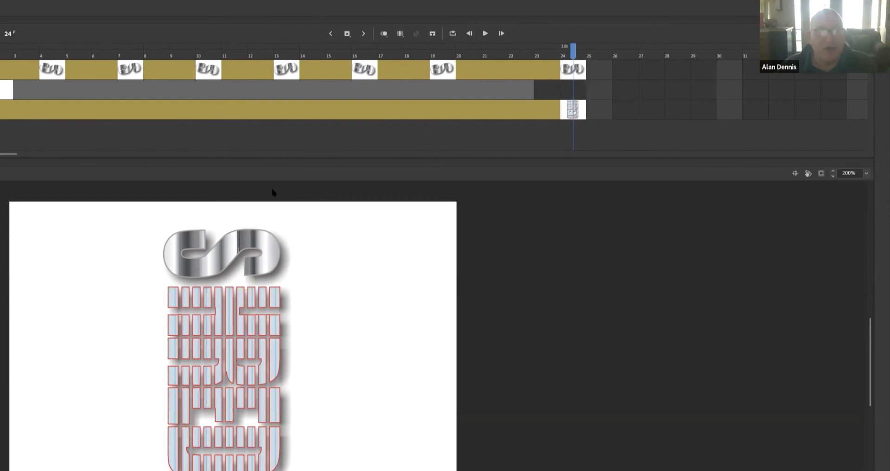
- Save the animation as SHRED-032720.fla in the SHRED-032620 folder, in Animate Document format
key(super+s)
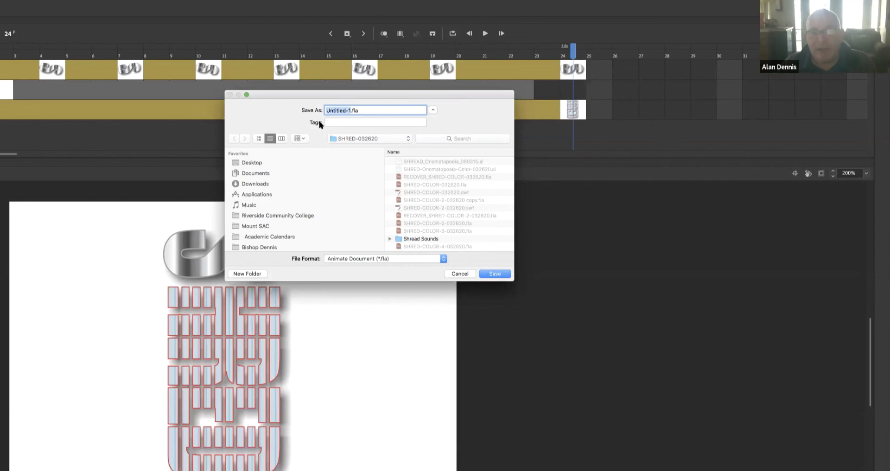
text(S)
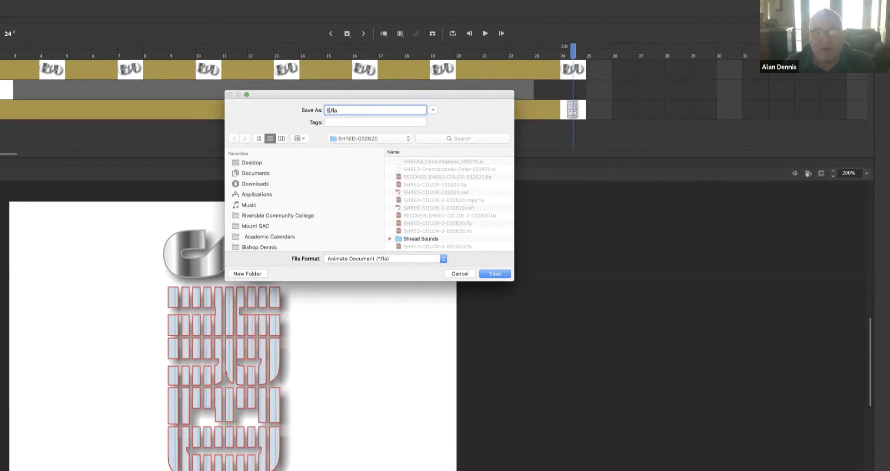
text(HRED-)
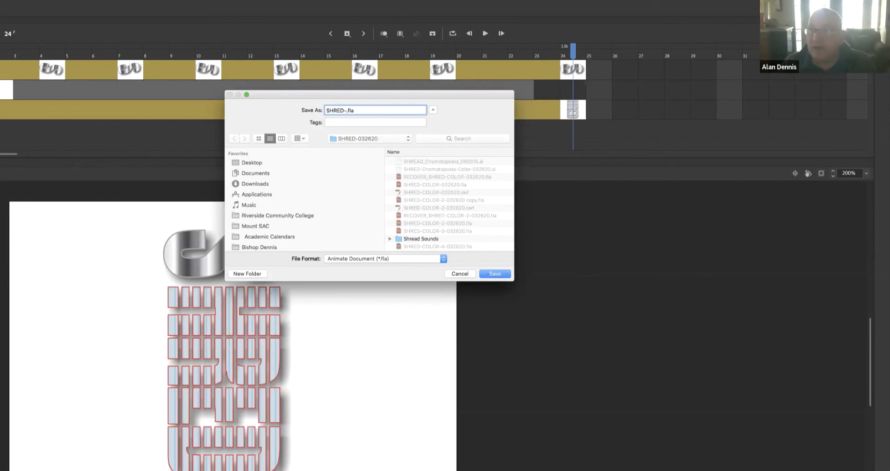
text(0327)
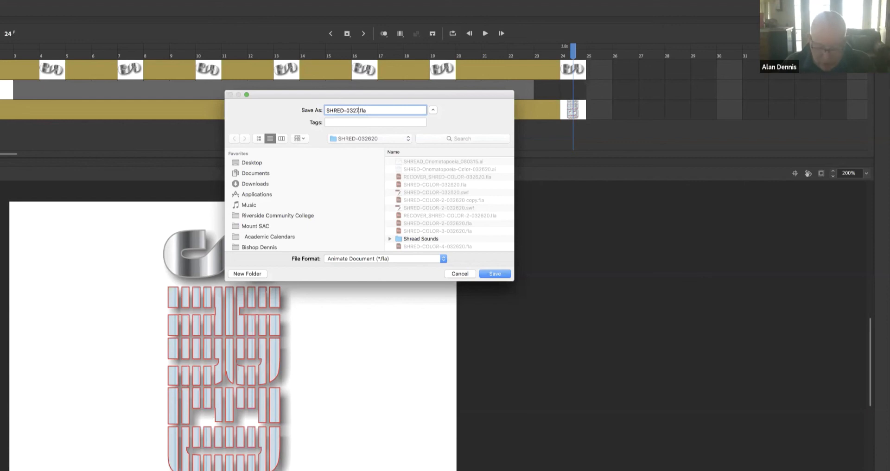
text(20)
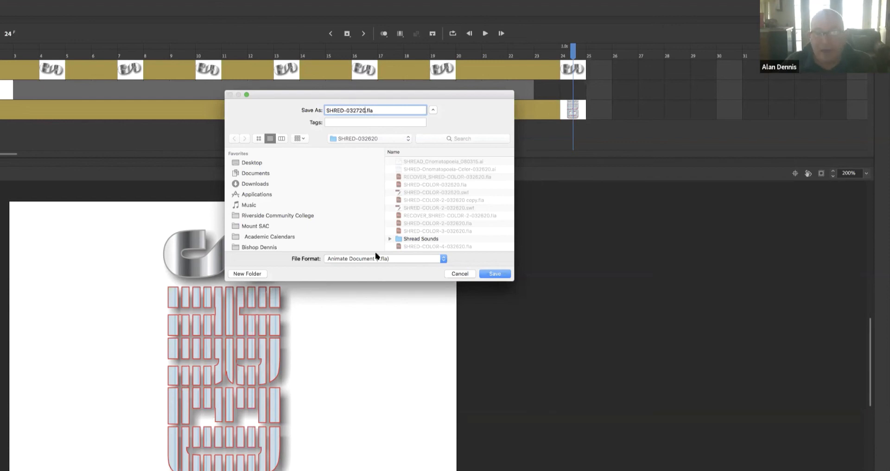
click(494, 274)
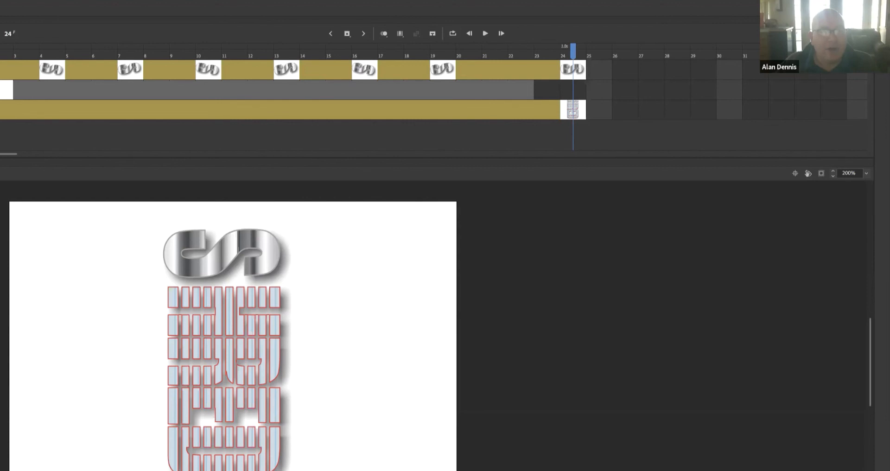
- Start a movie export of the animation named SHRED-032720 with SWF Movie as the file format
mouse_move(0, 110)
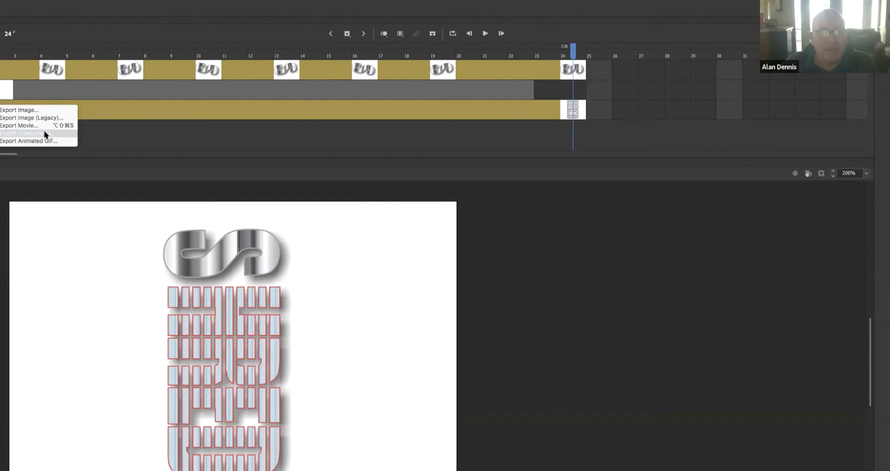
click(343, 222)
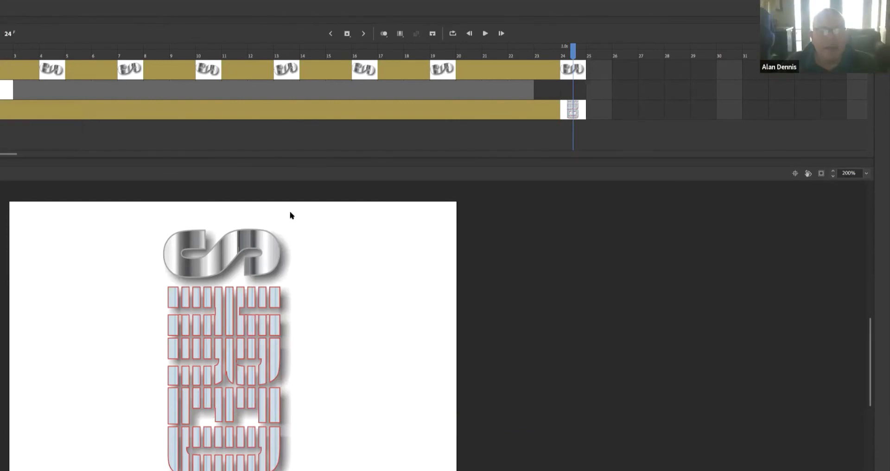
click(0, 0)
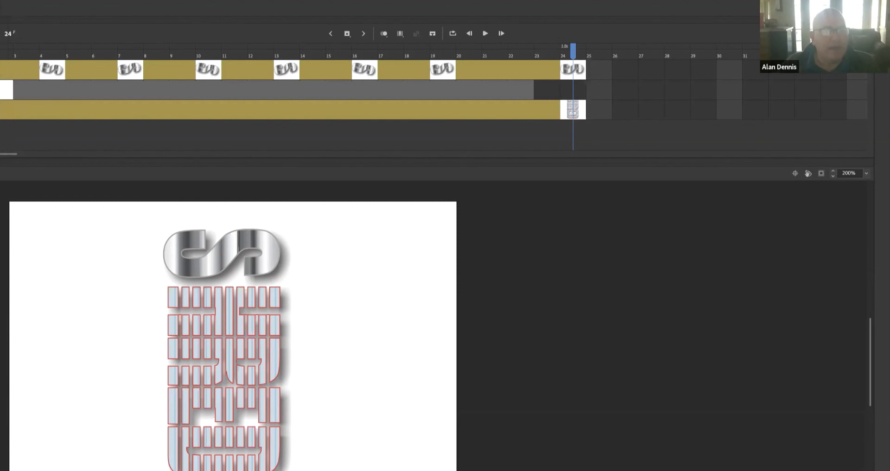
mouse_move(0, 110)
click(25, 127)
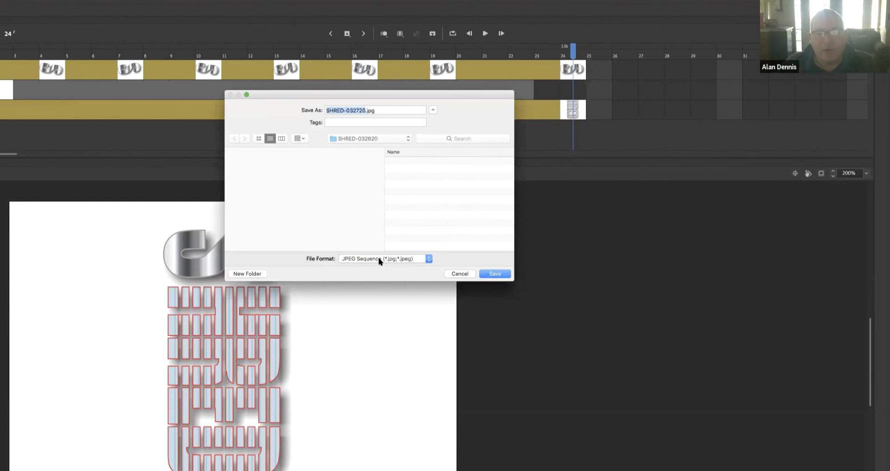
click(379, 258)
click(373, 252)
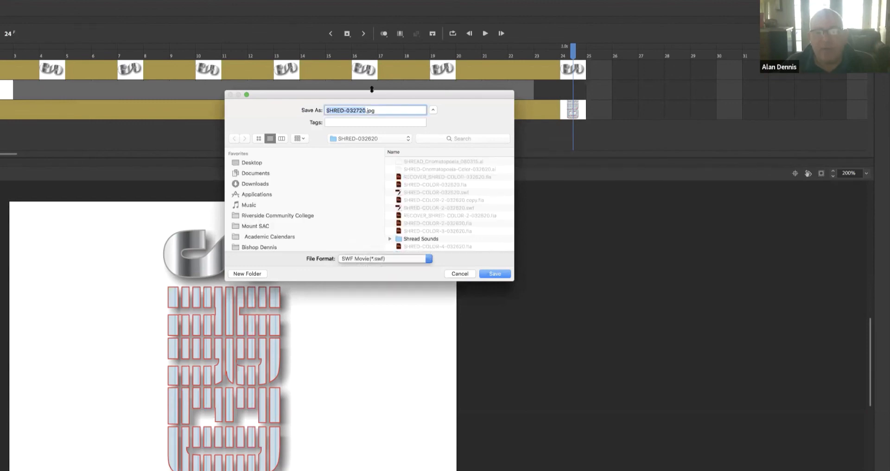